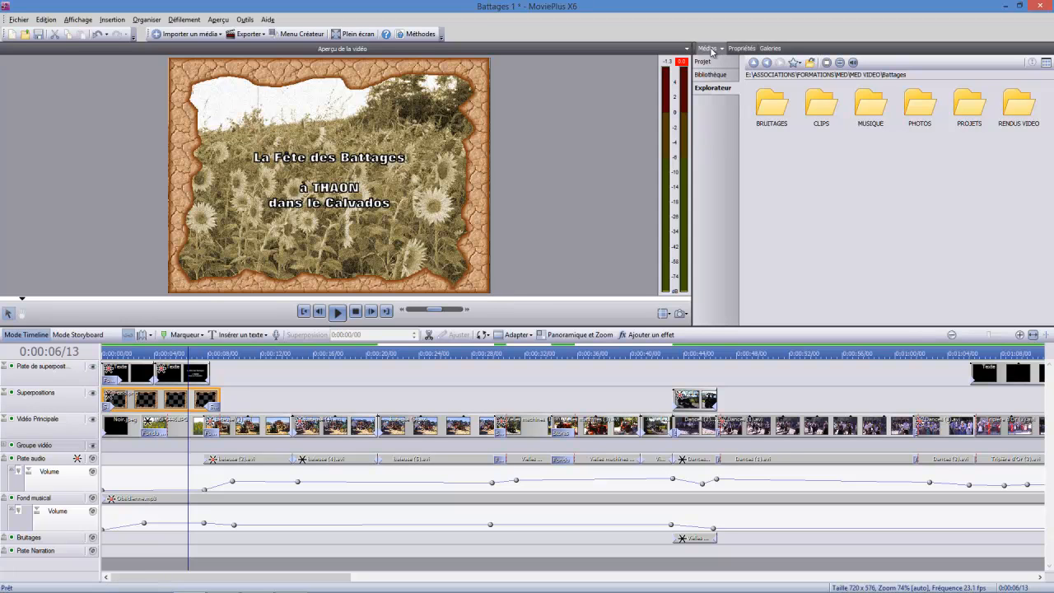
- Browse the Battages project's CLIPS and PHOTOS folders to examine the source media, returning to the parent folder
double_click(820, 114)
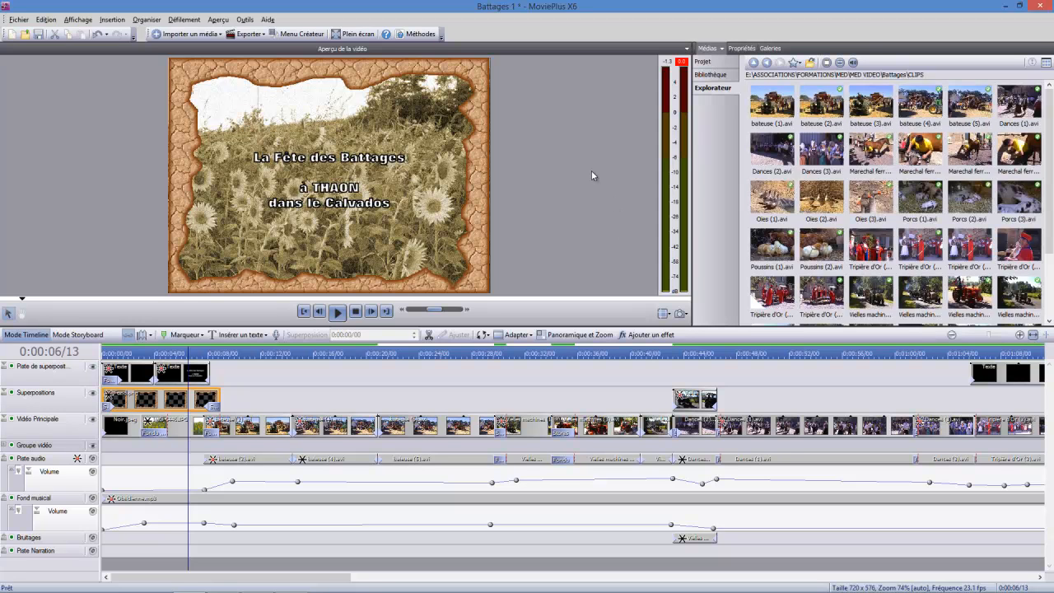
left_click(753, 63)
left_click(919, 106)
double_click(919, 107)
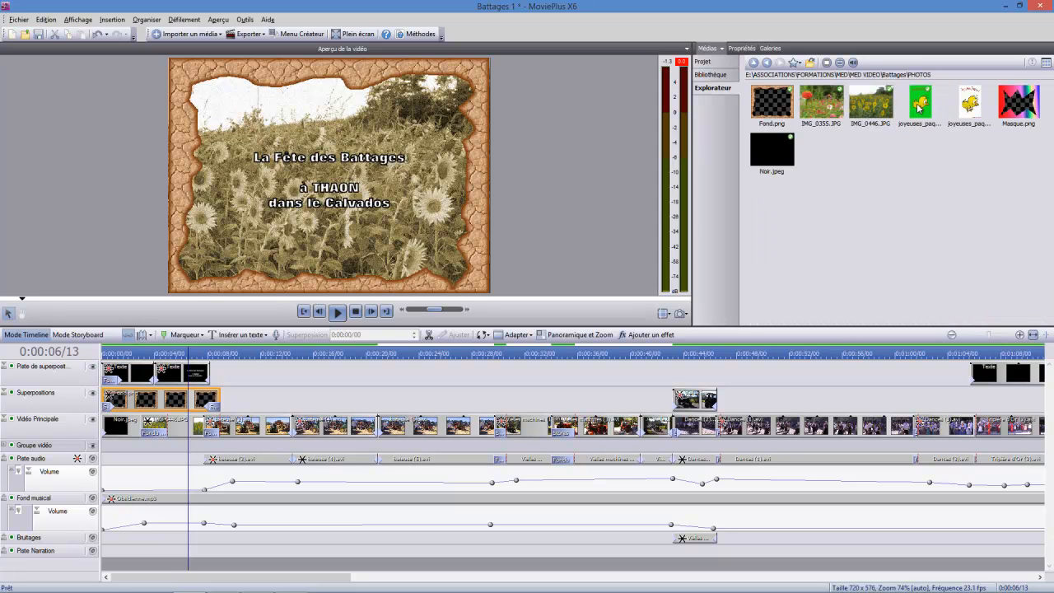
left_click(753, 63)
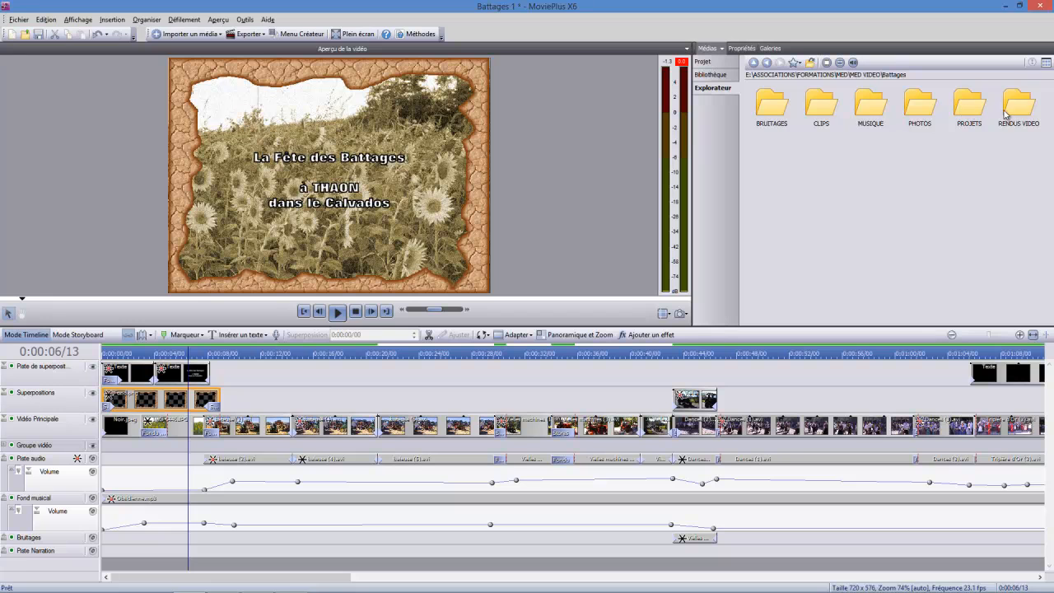
- Look through the media library and the galleries of transitions, video effects and text
left_click(713, 74)
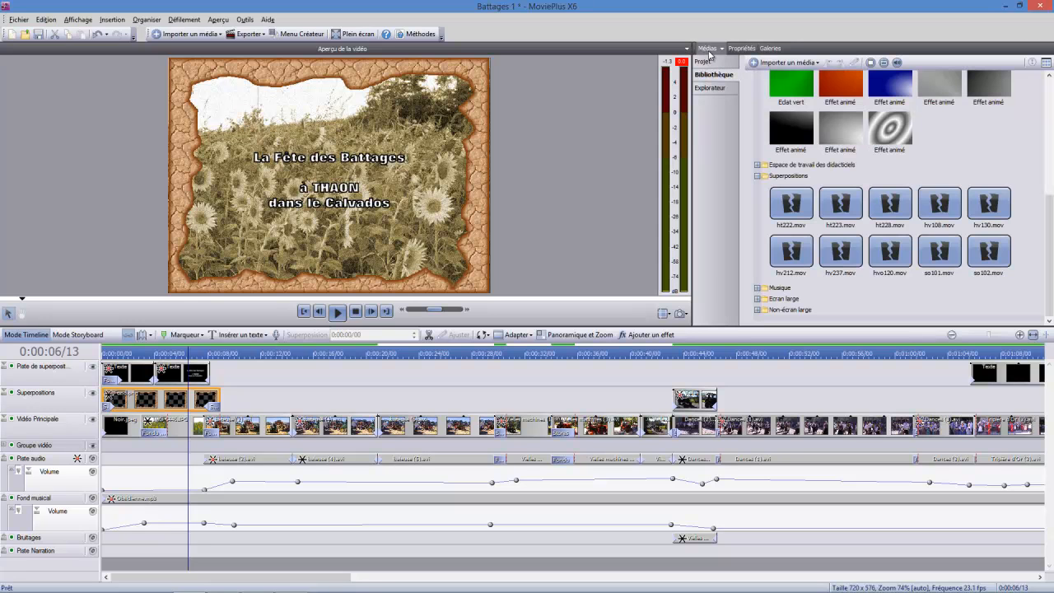
left_click(770, 49)
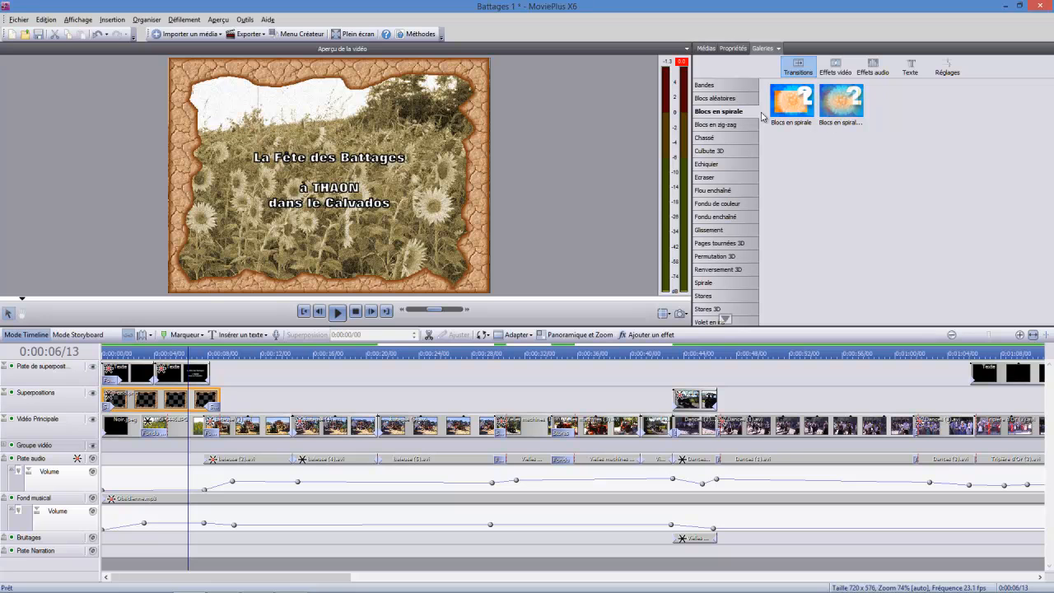
left_click(832, 76)
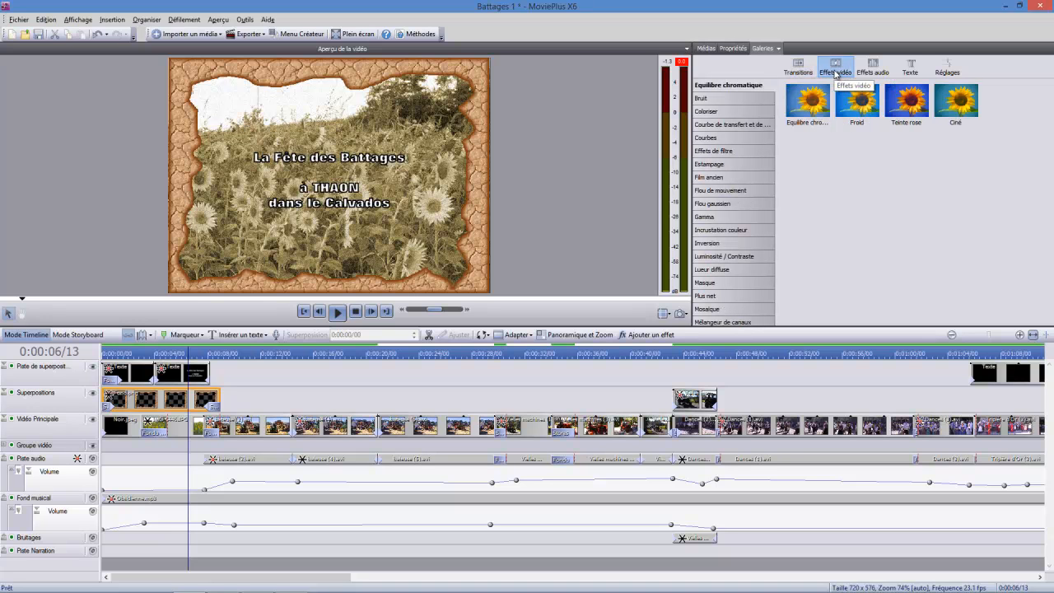
left_click(910, 69)
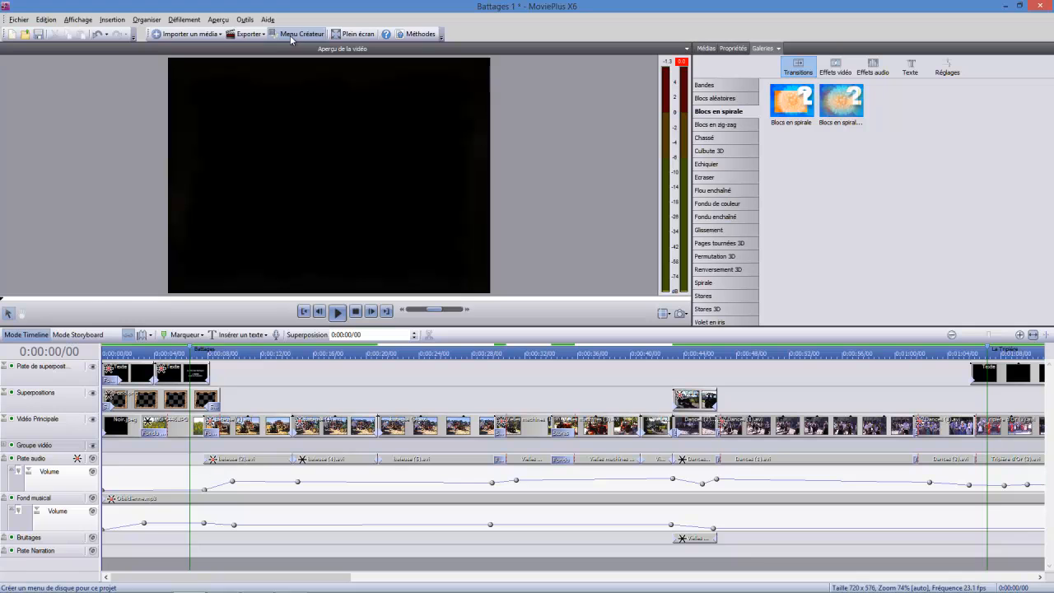
- Open the disc menu, try the Battages chapter button, and inspect the La Tripière button's properties without changing them
left_click(290, 35)
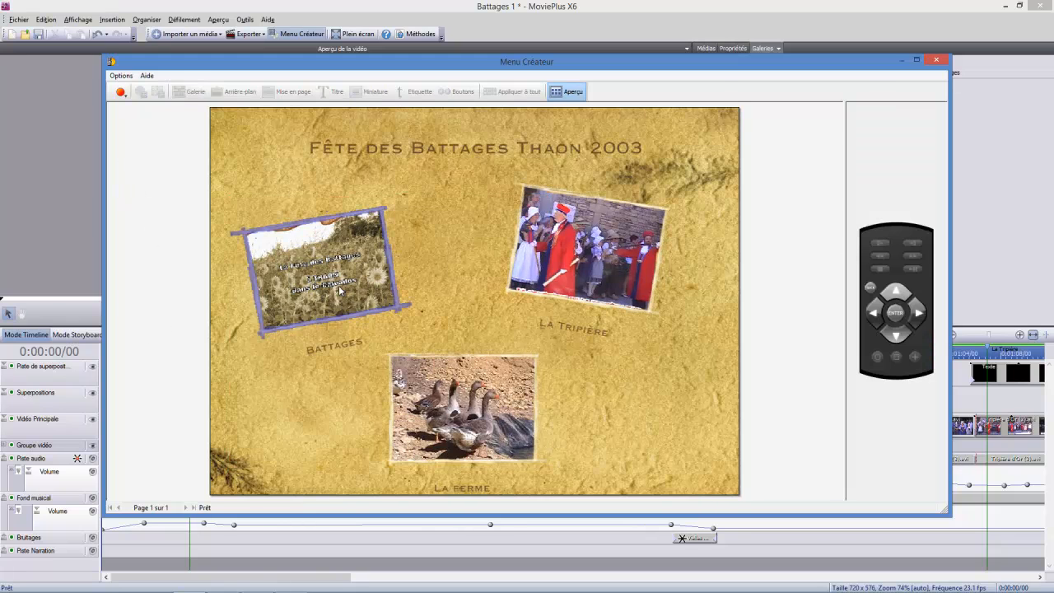
left_click(338, 285)
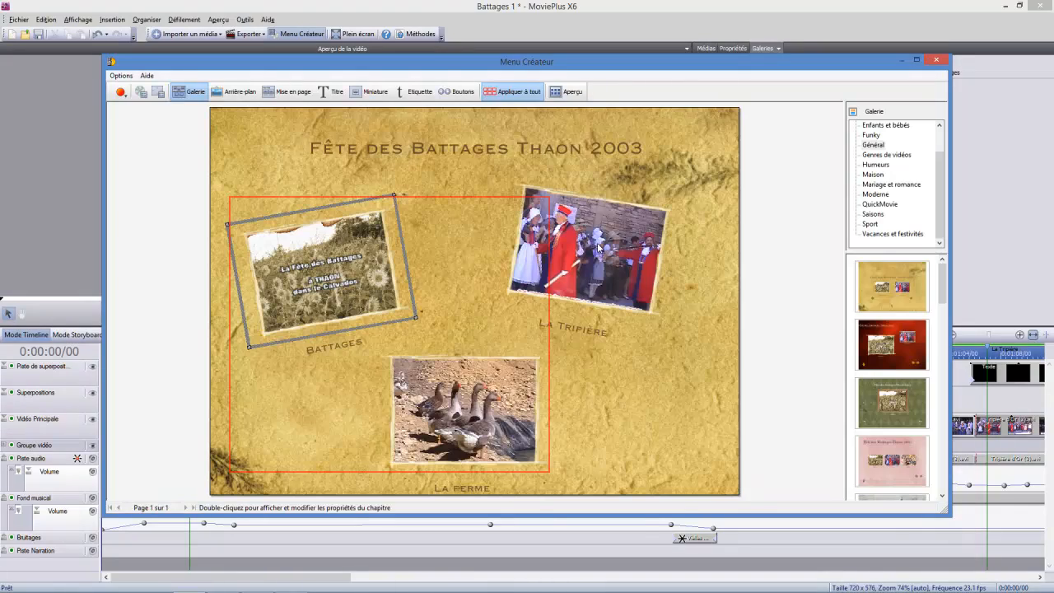
double_click(597, 242)
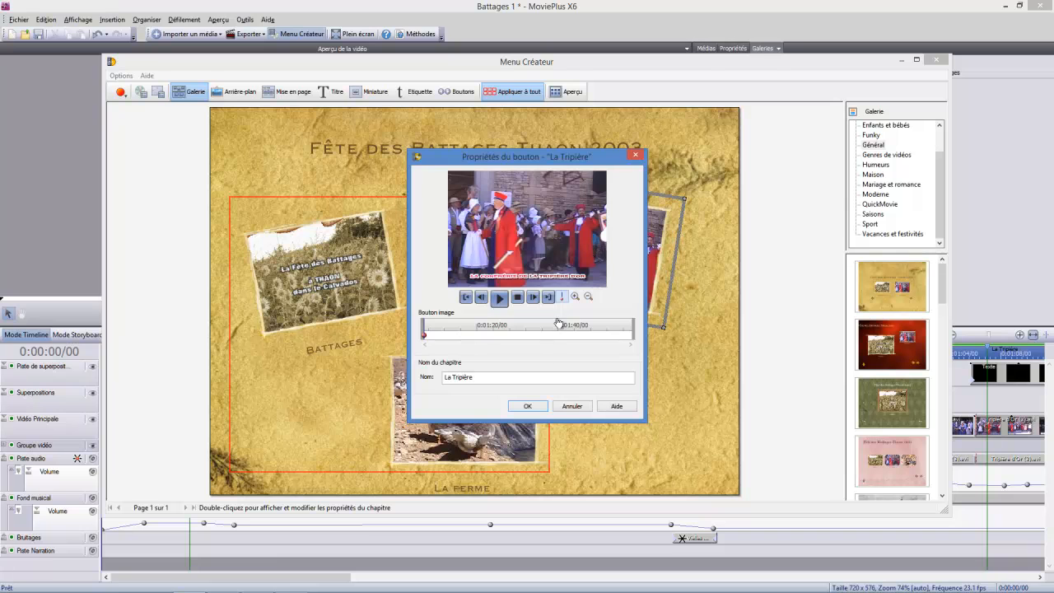
left_click(571, 400)
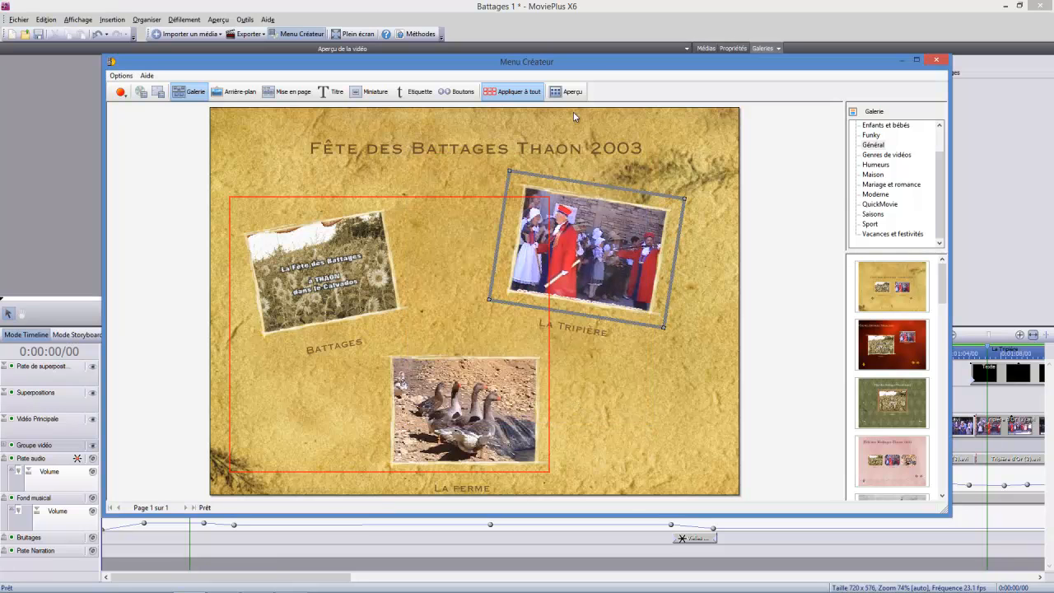
- Preview the disc menu, play the La Tripière chapter from it, and close the menu editor
left_click(566, 91)
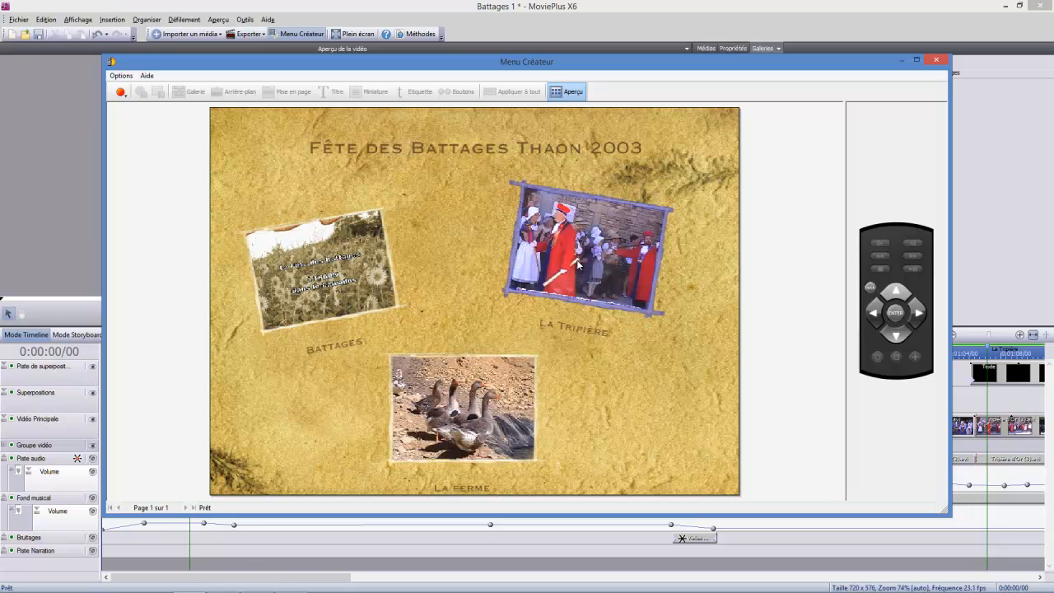
left_click(578, 265)
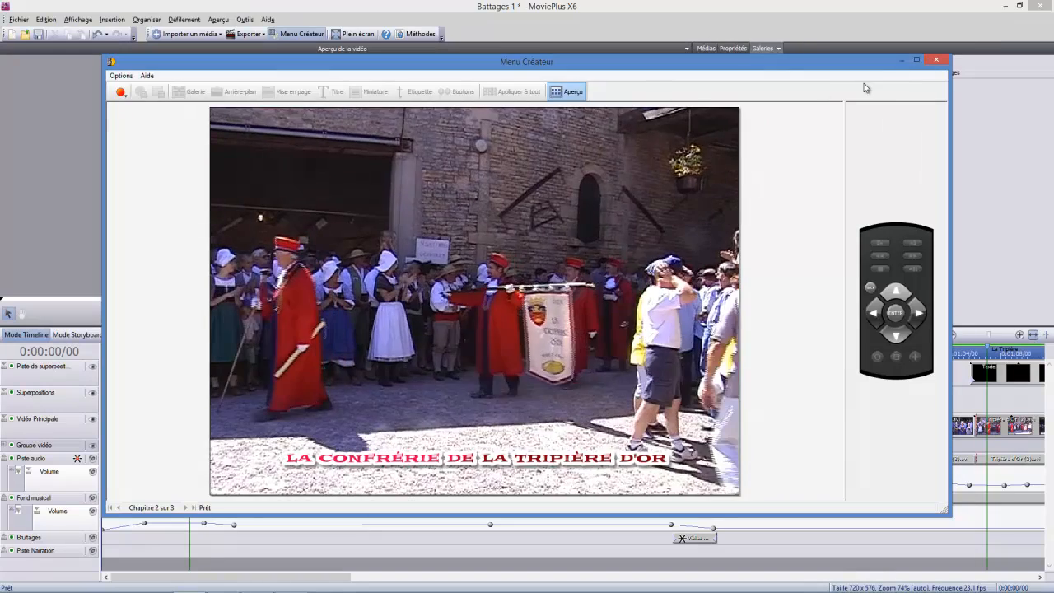
left_click(936, 60)
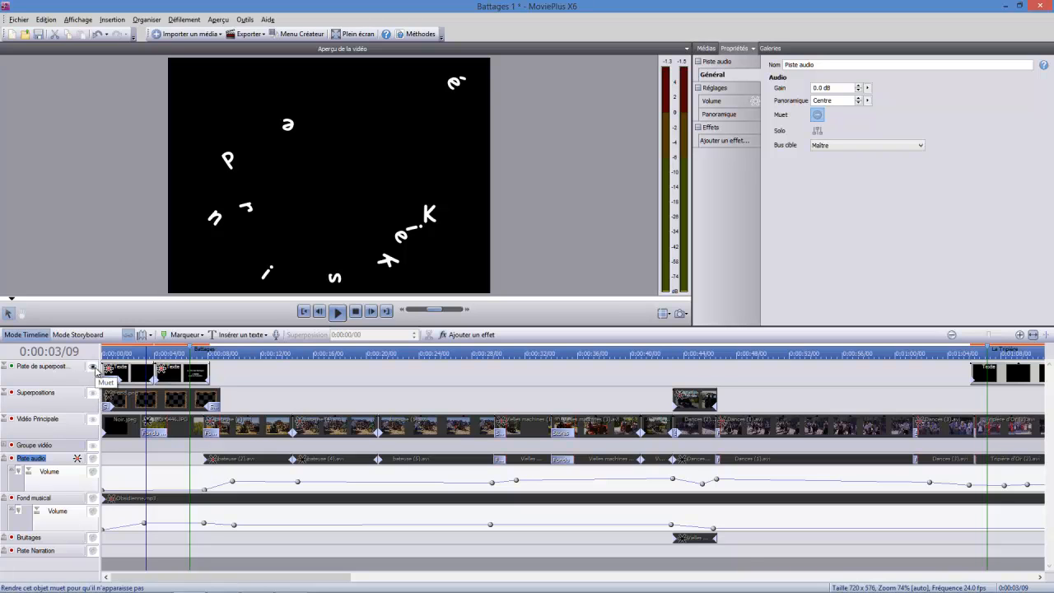
- Play the timeline from the start to examine the animated titles with only the text overlay track active
left_click(304, 311)
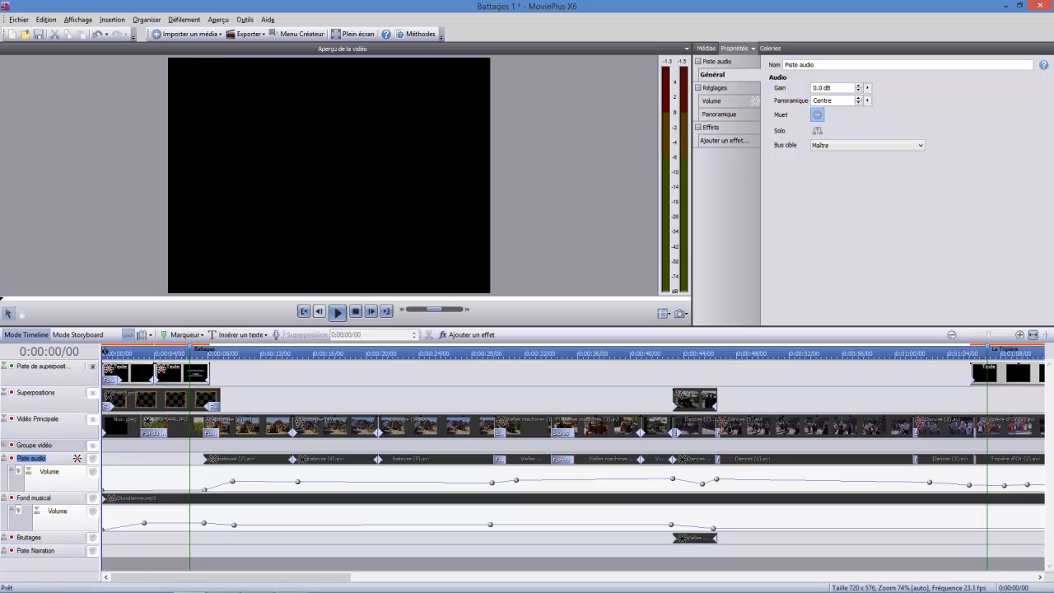
left_click(338, 311)
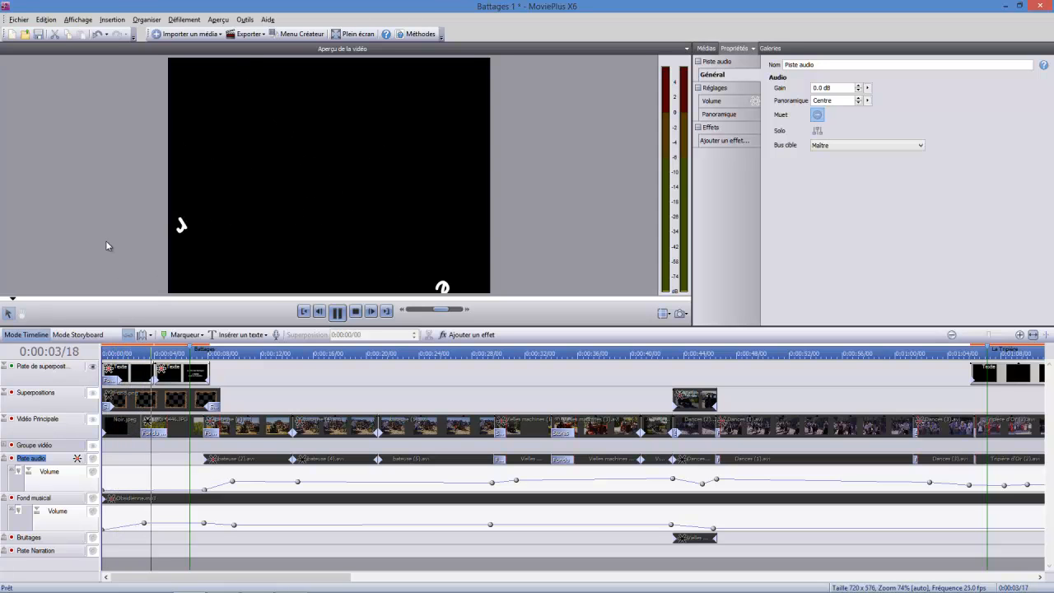
left_click(338, 313)
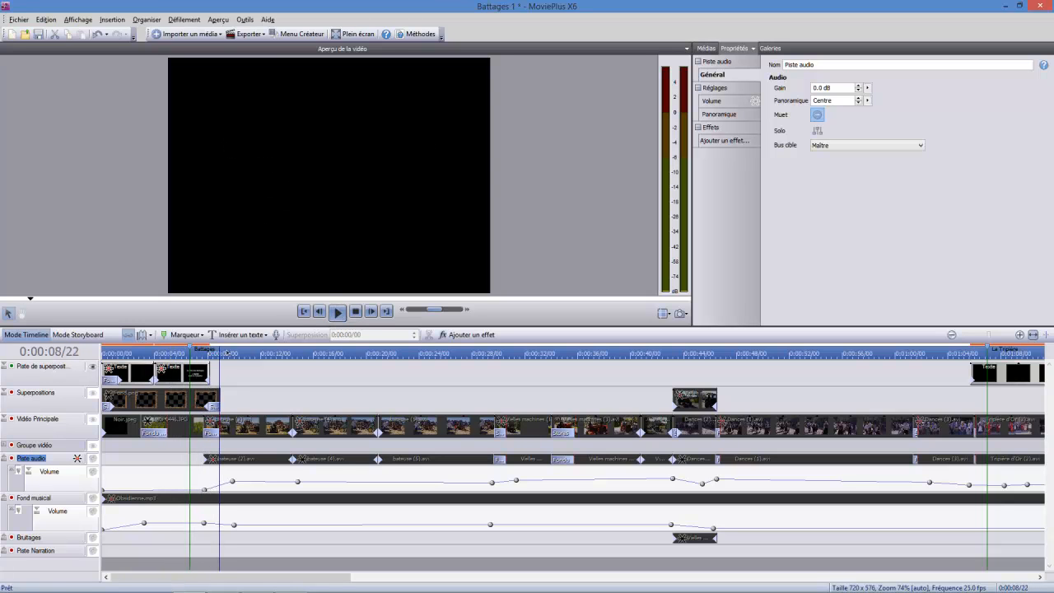
- Unmute the Superpositions track and play the opening from the start to check the frame around the titles
left_click(93, 394)
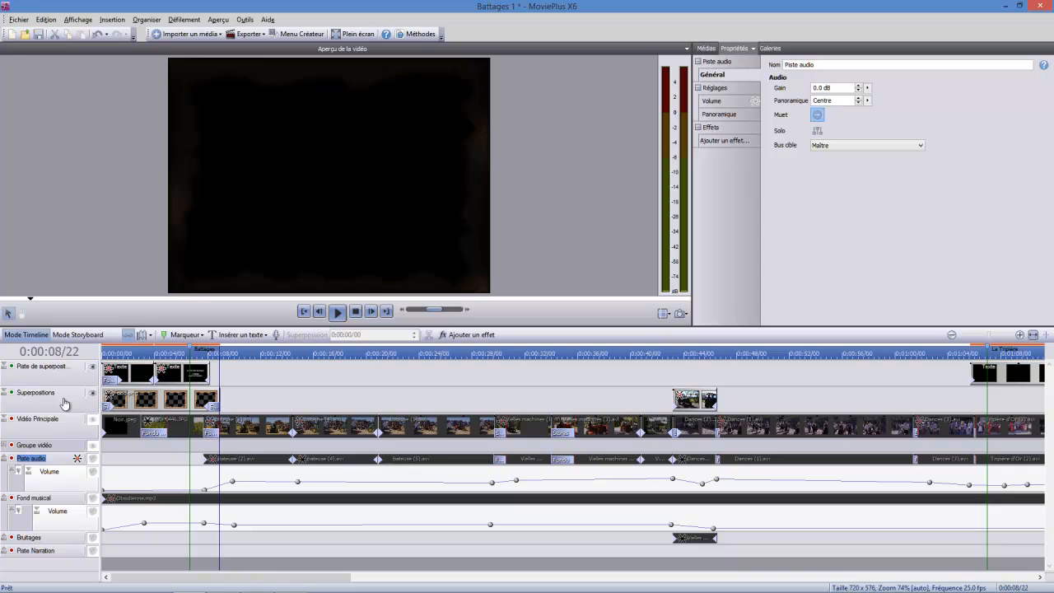
left_click(302, 313)
left_click(337, 313)
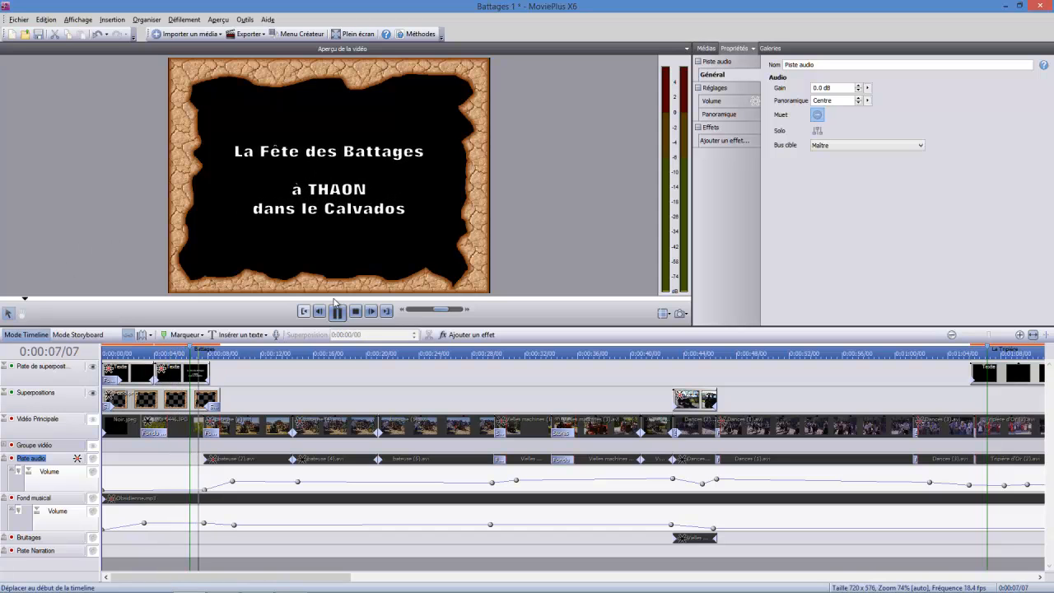
left_click(337, 312)
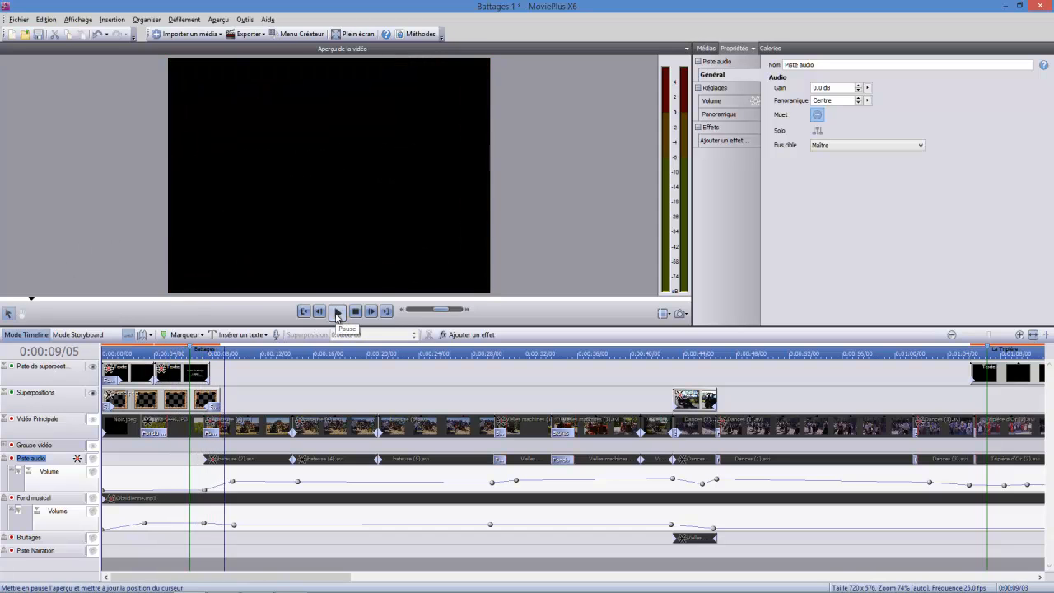
- Unmute the Vidéo Principale track and play the opening from the start with titles and frame overlaid
left_click(95, 423)
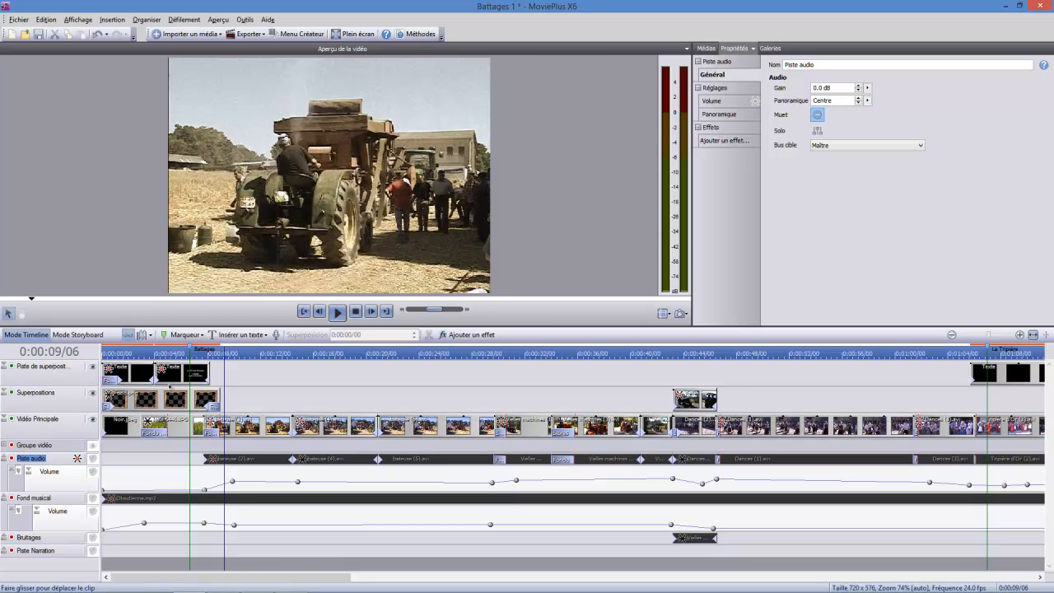
left_click(303, 314)
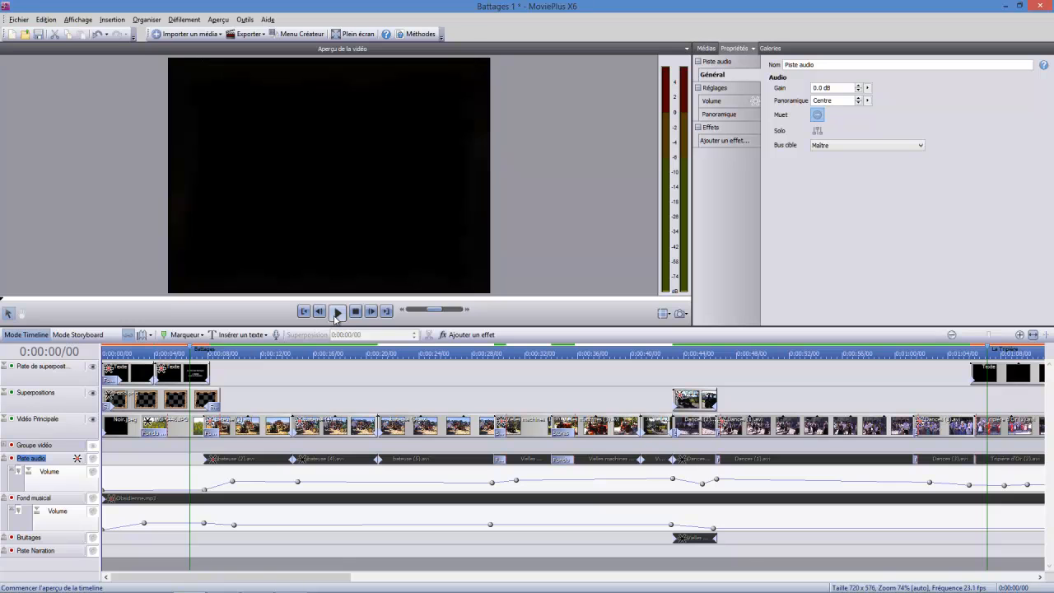
left_click(337, 313)
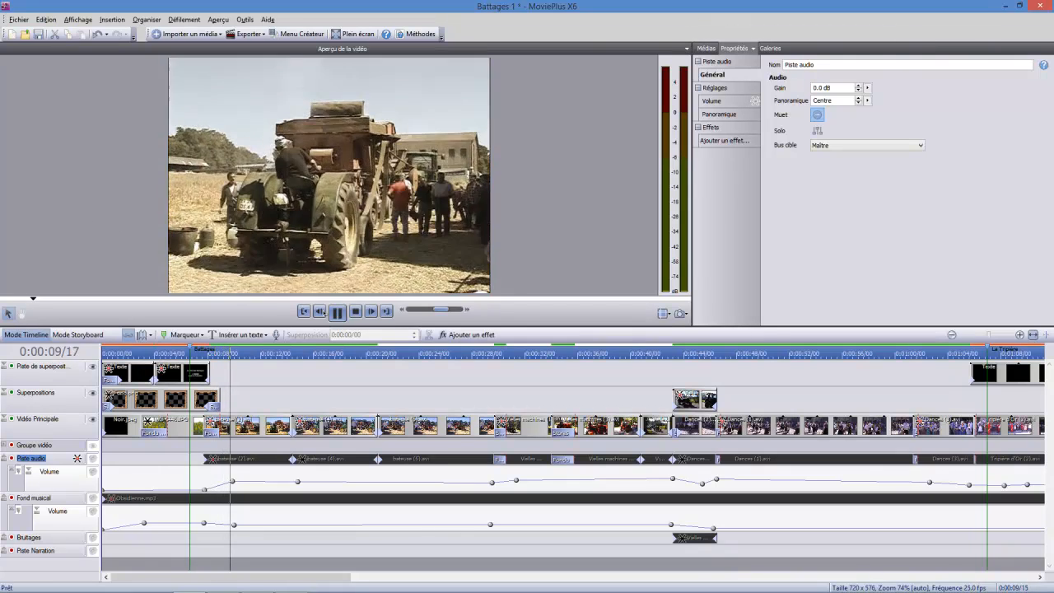
left_click(337, 317)
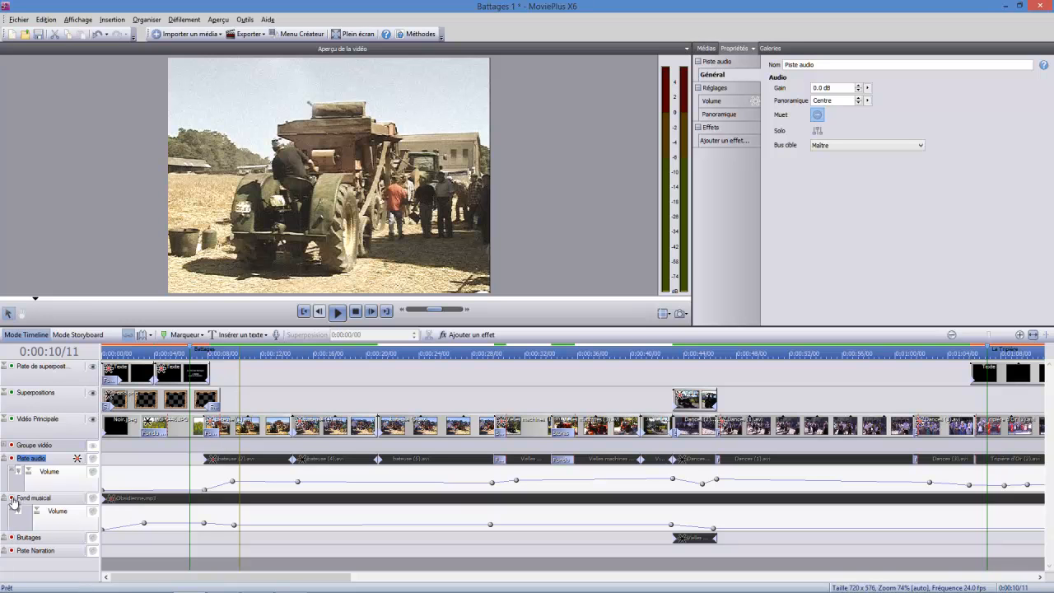
- Unmute the Fond musical track and play the sequence from the start with its background music
left_click(92, 497)
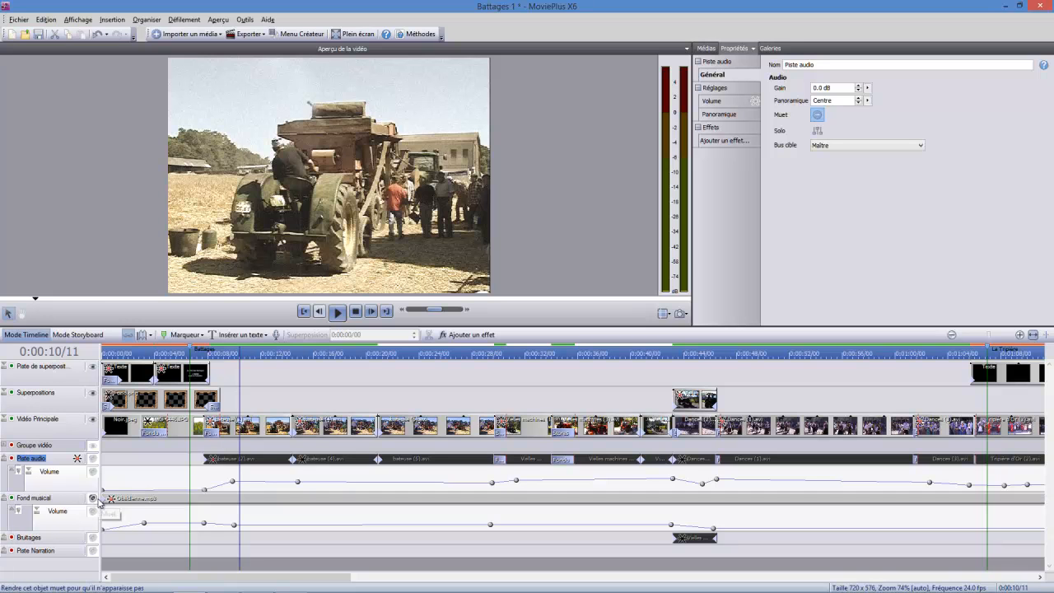
left_click(304, 311)
left_click(337, 312)
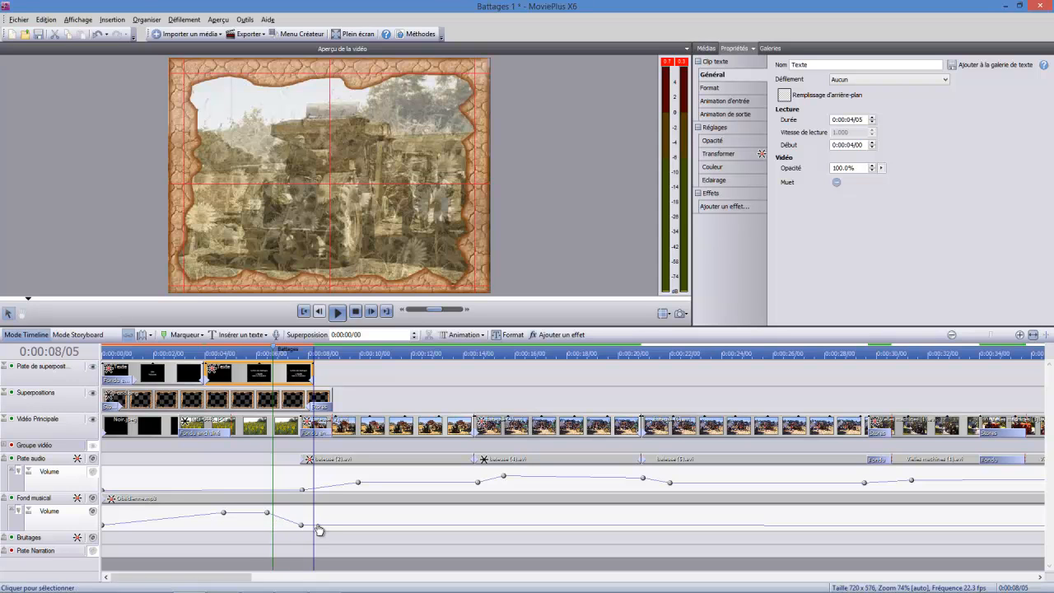
- Select the IMG_0446.JPG sunflower photo in the main video track and play the sequence from that point
left_click(249, 427)
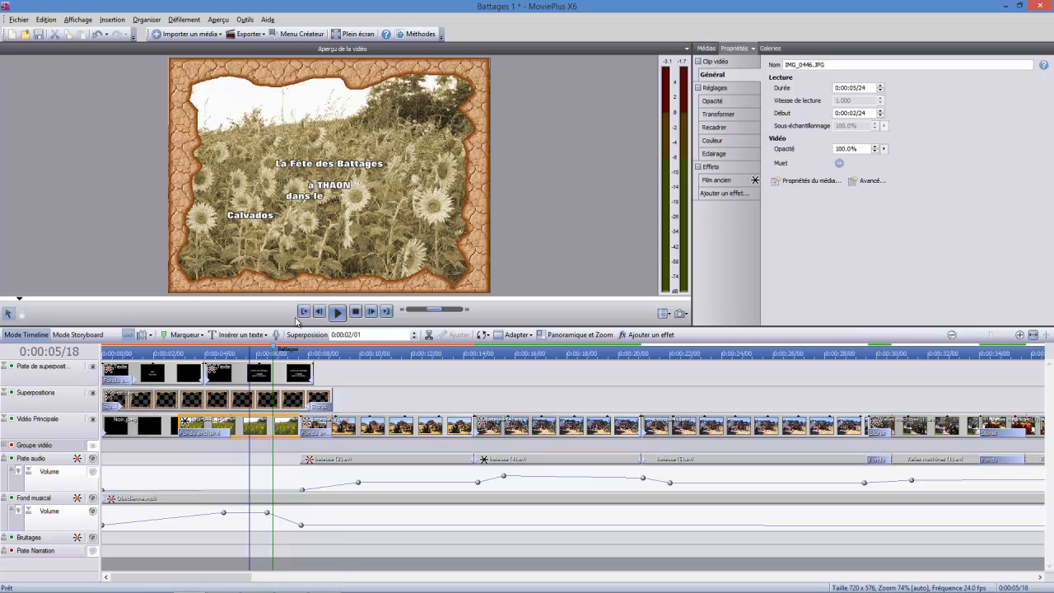
left_click(339, 312)
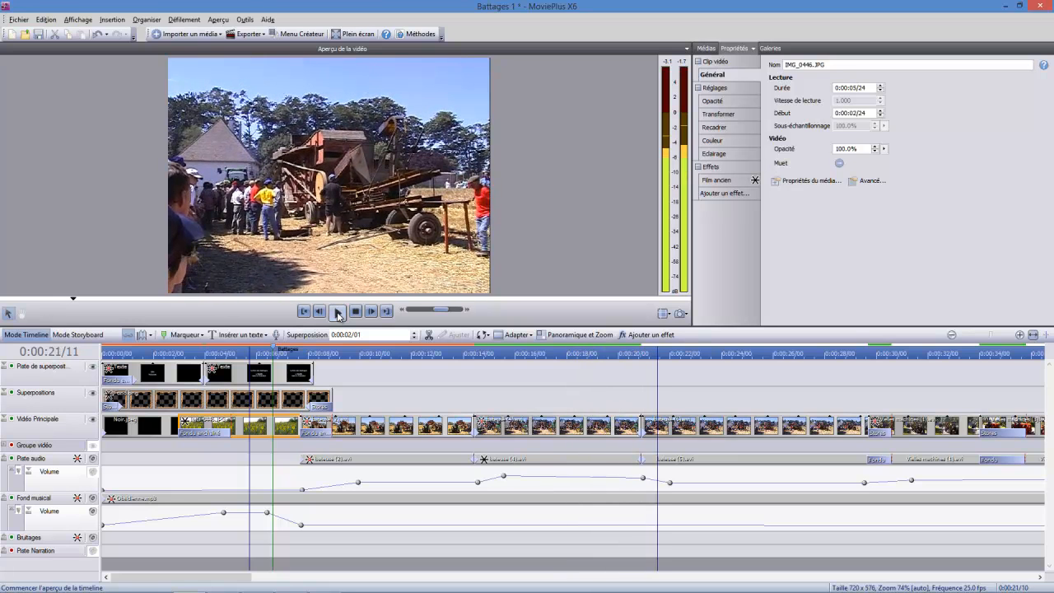
left_click(338, 312)
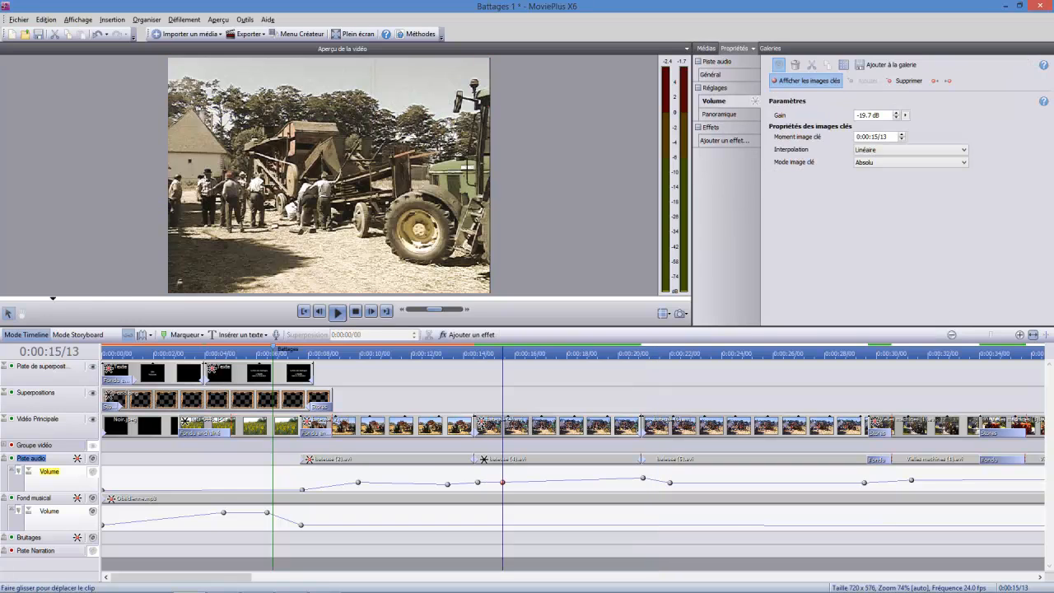
- Display the effect keyframes of the bateuse (4).avi clip in the main video track
left_click(486, 427)
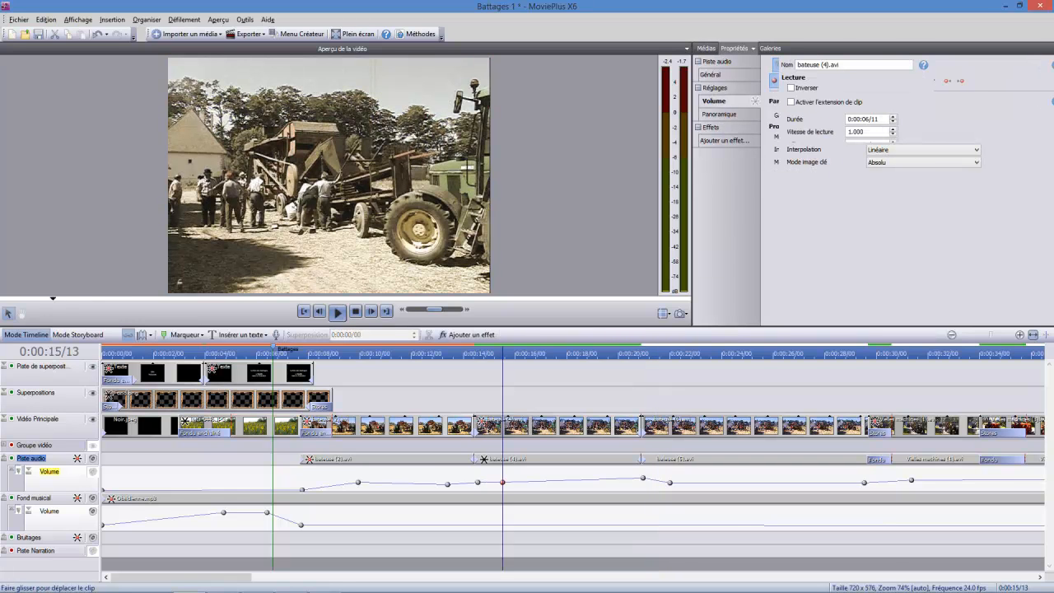
right_click(484, 425)
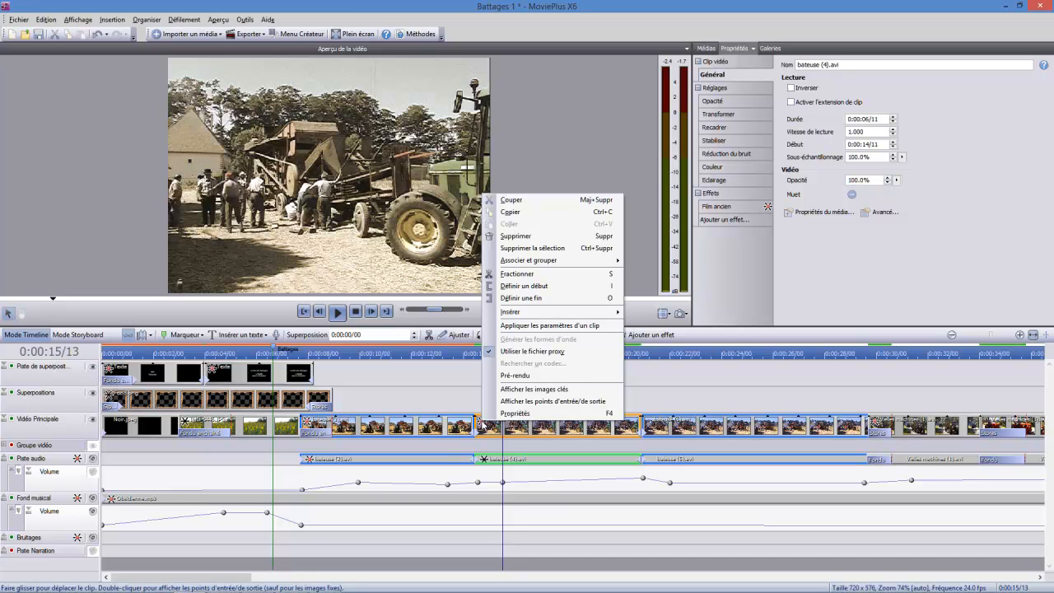
left_click(519, 391)
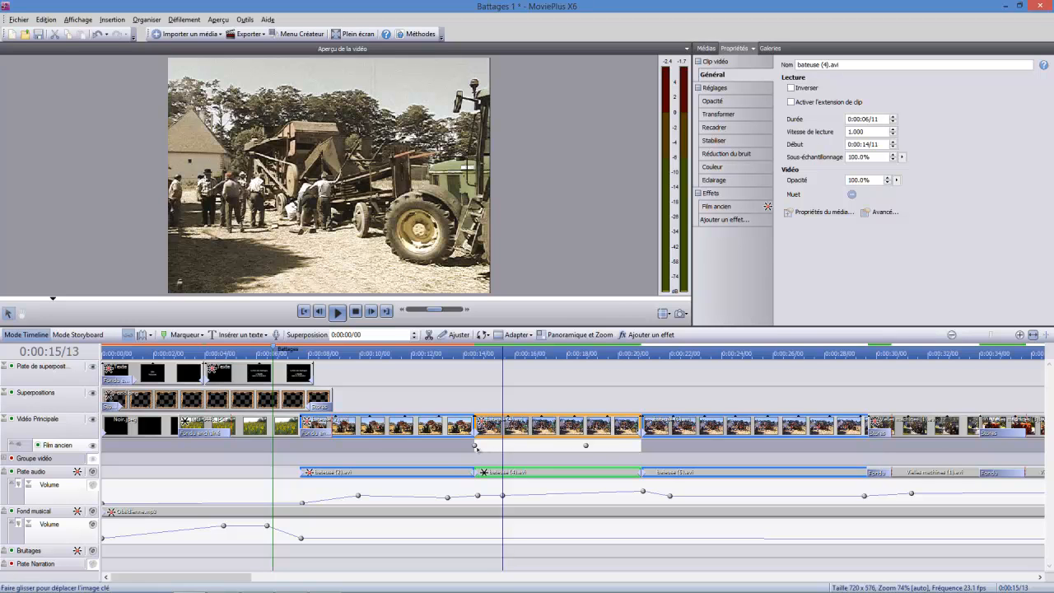
- Compare the Film ancien effect's parameters at the first and second keyframes of the bateuse (4).avi clip
left_click(475, 446)
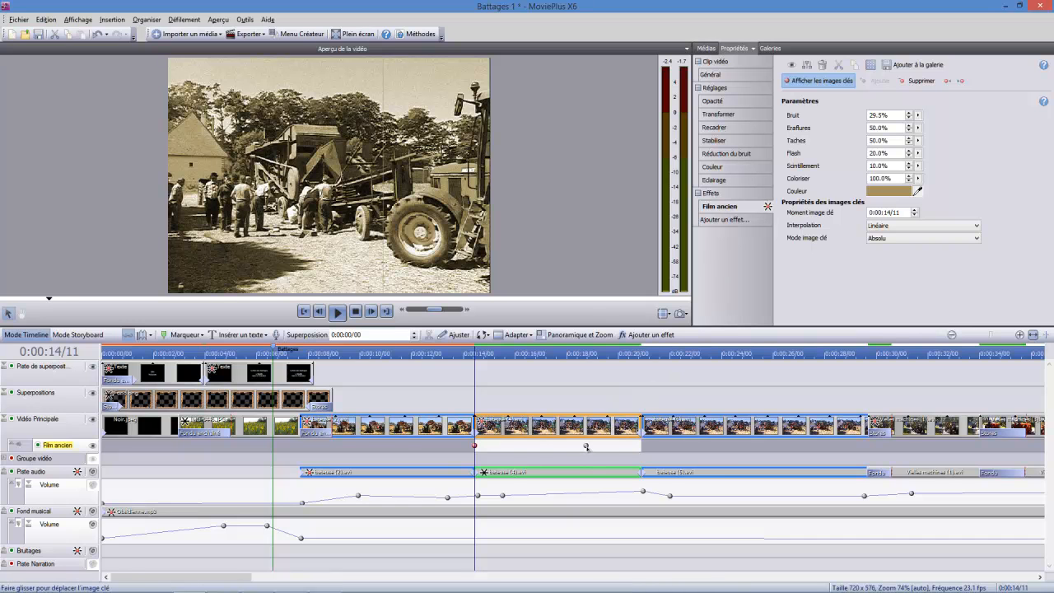
left_click(586, 445)
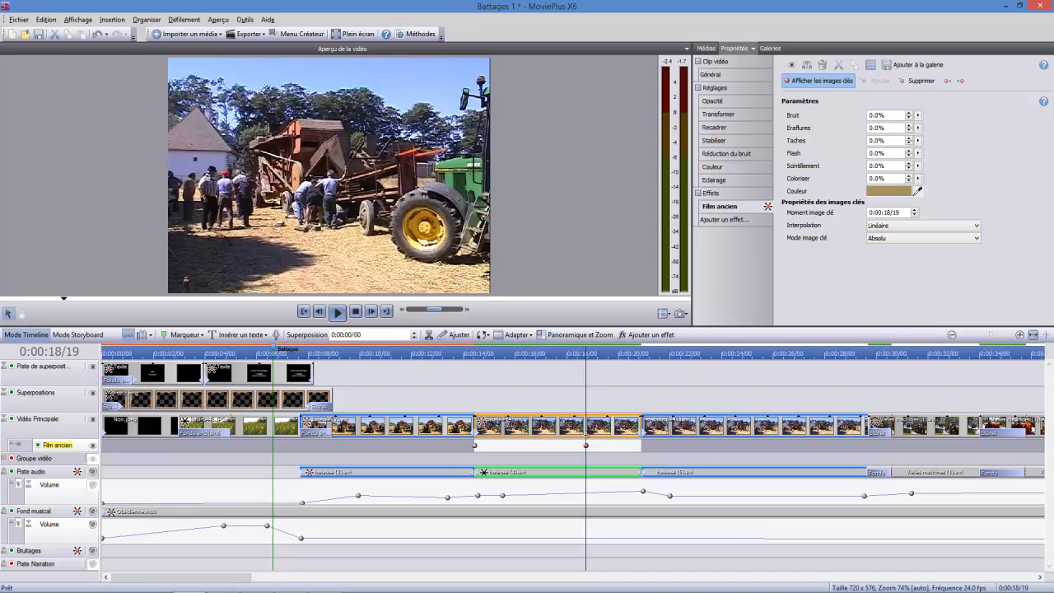
left_click(475, 447)
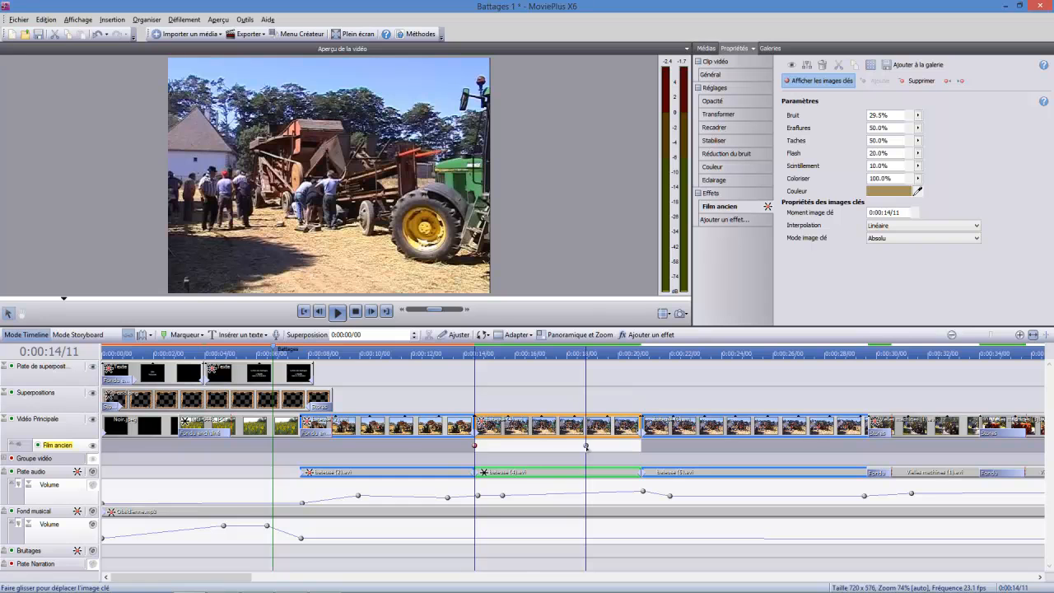
- Examine the Film ancien settings at the second keyframe of the bateuse (4).avi clip
left_click(585, 446)
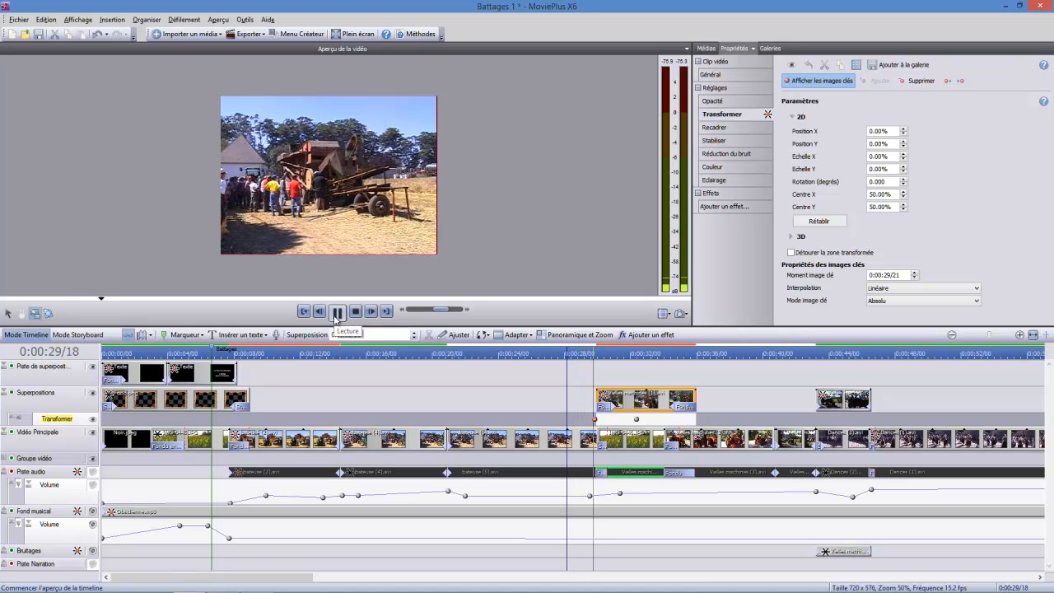
- Play the sequence into the Vielles machines (1).avi overlay and scrub back and forth between about 0:00:30 and 0:00:32
left_click(337, 315)
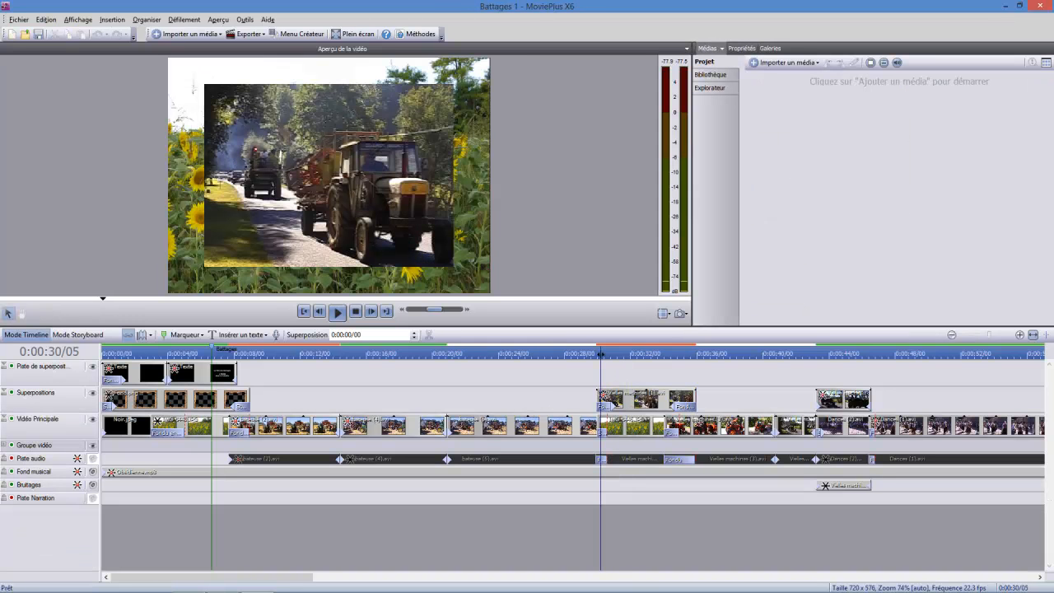
left_click(601, 354)
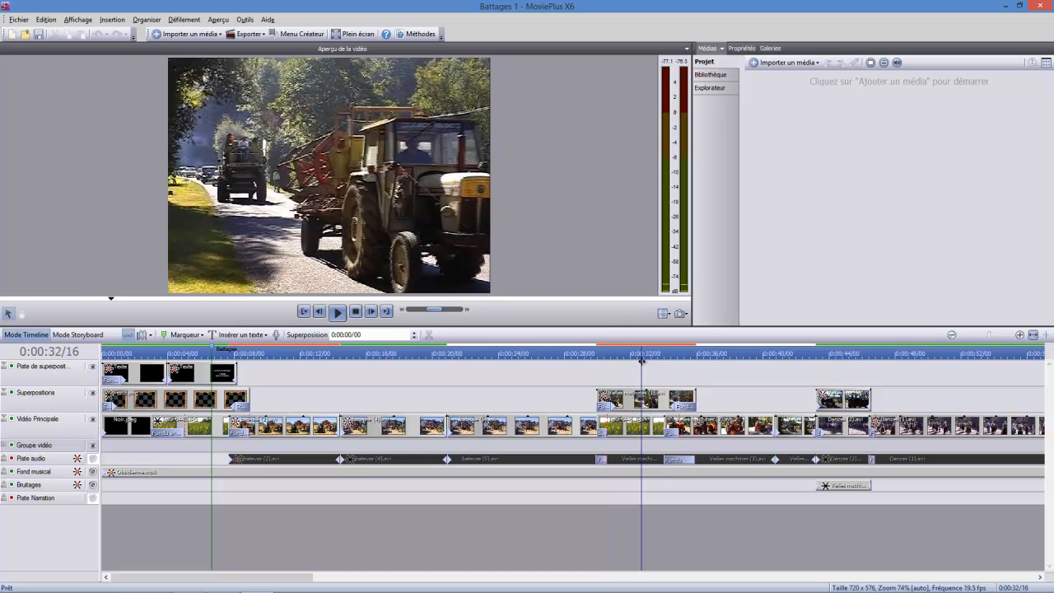
left_click_drag(667, 357, 604, 365)
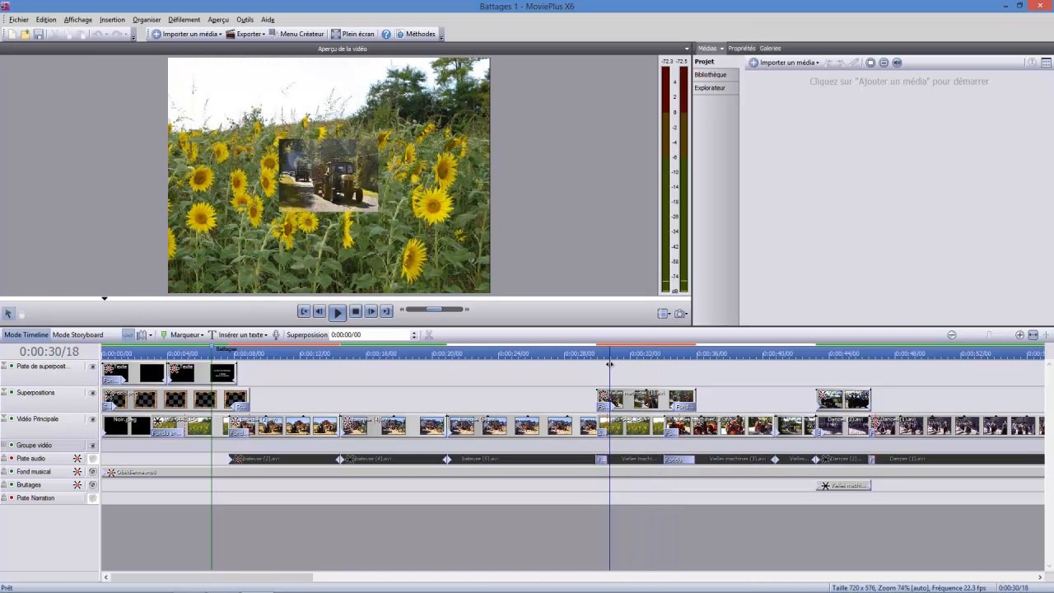
mouse_move(609, 363)
left_mouse_down()
mouse_move(637, 363)
mouse_move(630, 365)
left_mouse_up()
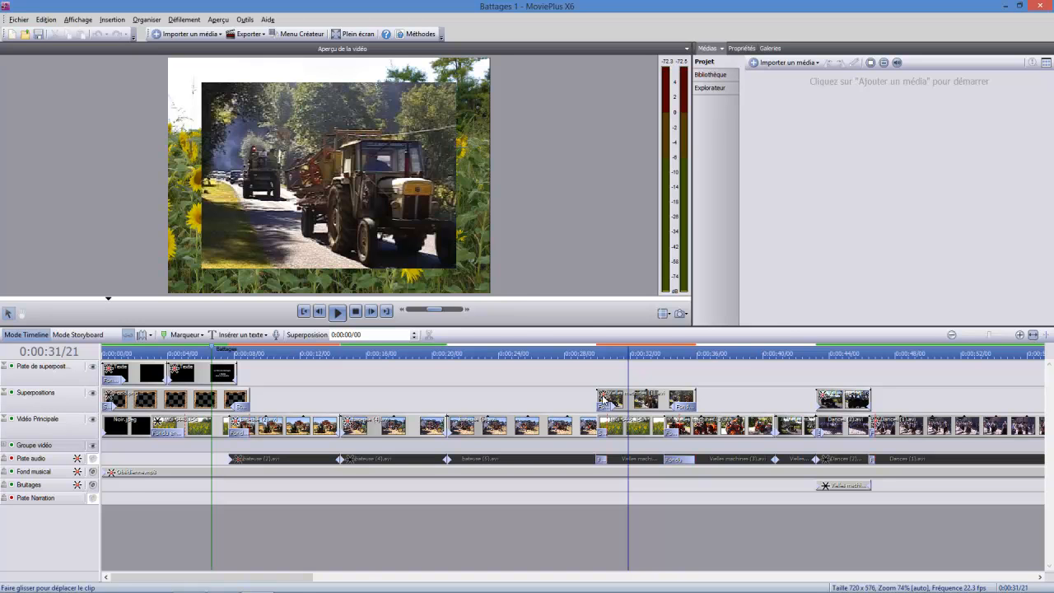
- Display the keyframes of the Vielles machines (1).avi overlay and examine its Transformer parameters at the first and second keyframes
right_click(604, 400)
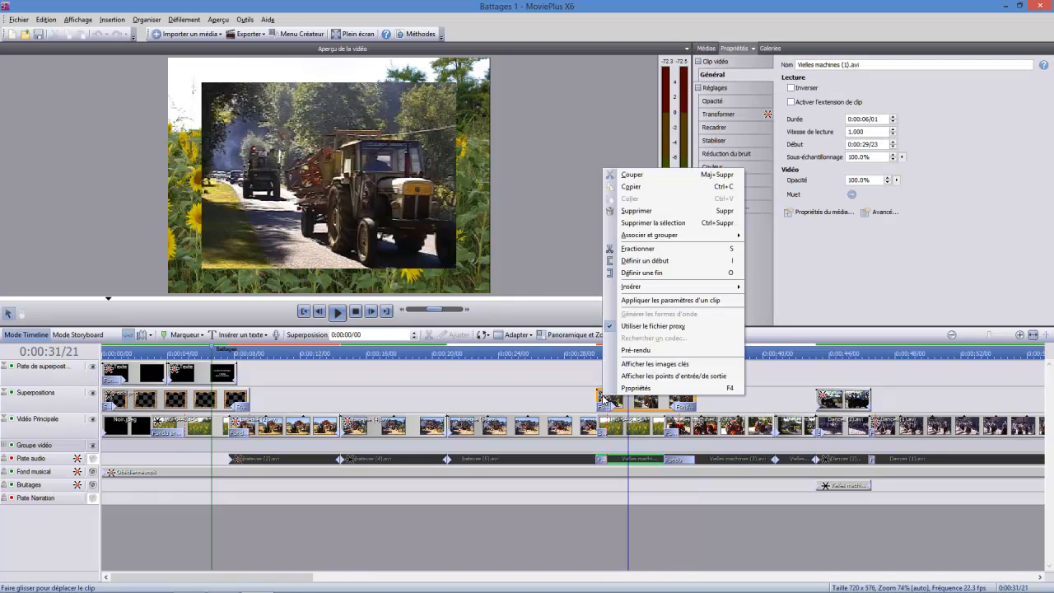
left_click(626, 365)
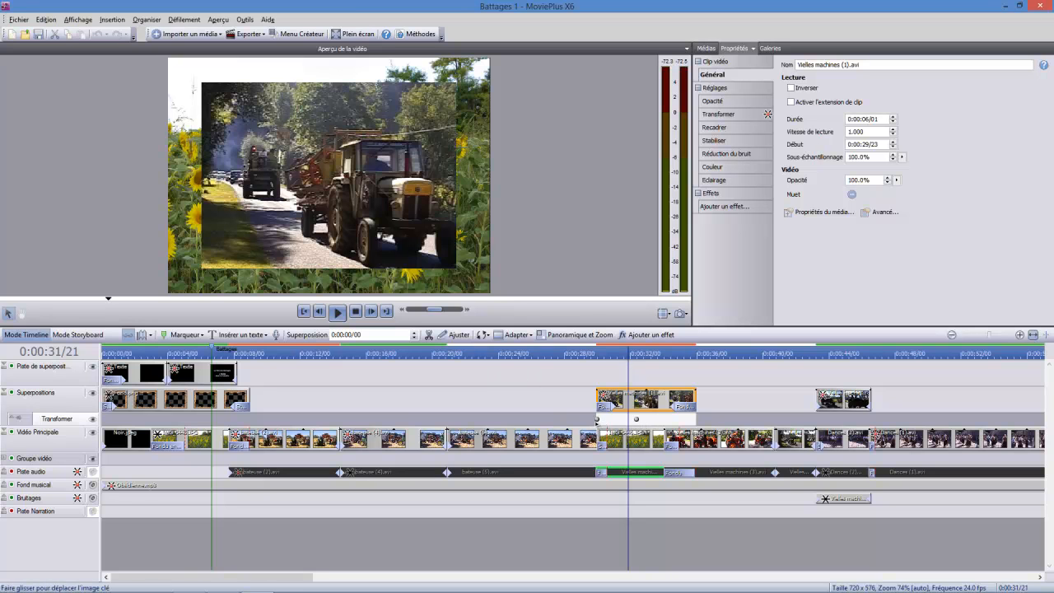
left_click(598, 419)
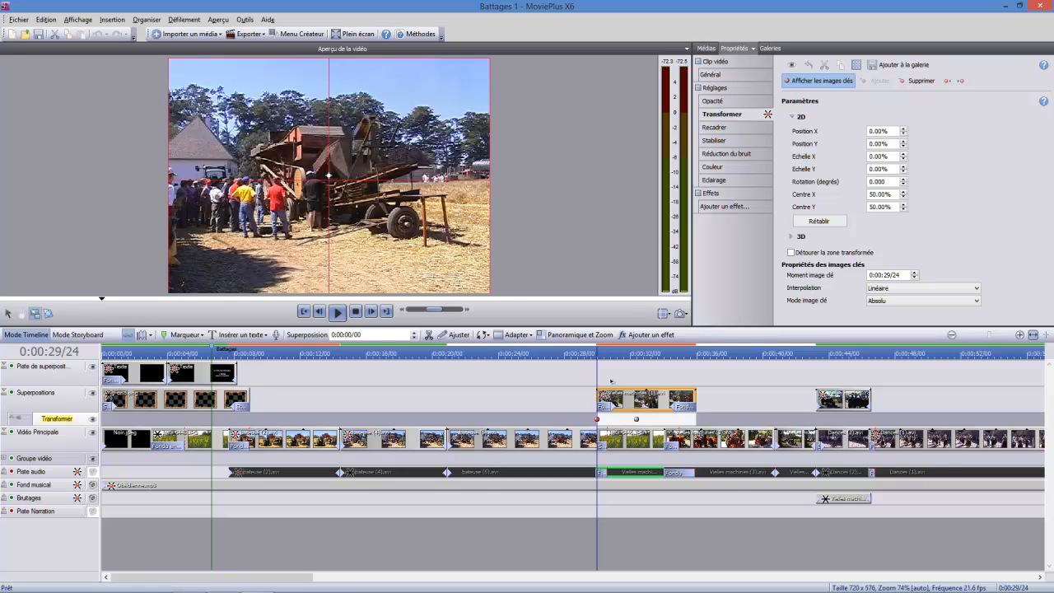
left_click(636, 420)
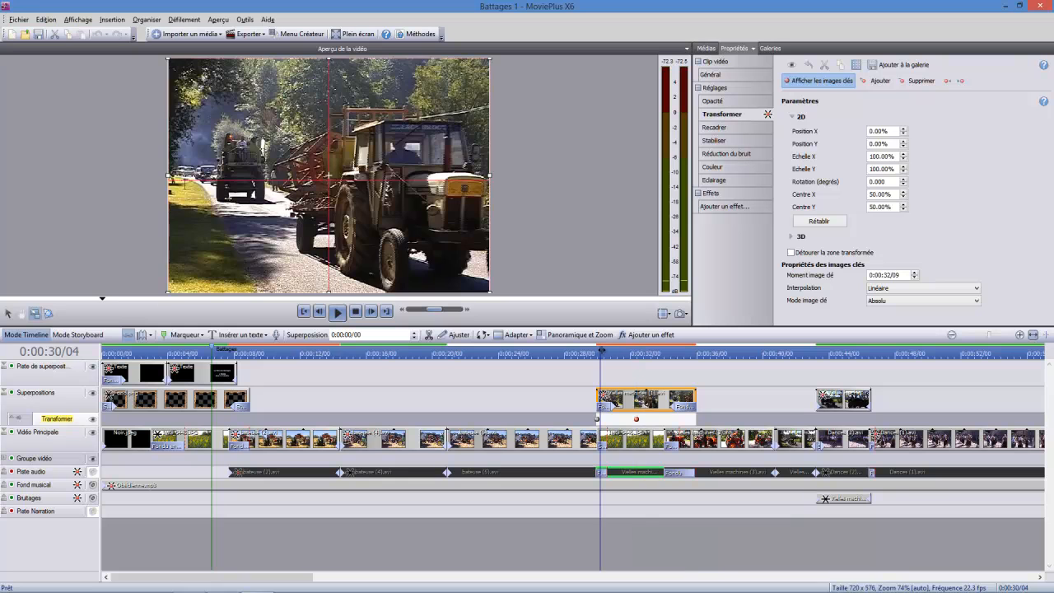
- Scrub between the two Transformer keyframes of the Vielles machines (1).avi overlay to preview its scaling
left_click_drag(601, 350, 608, 352)
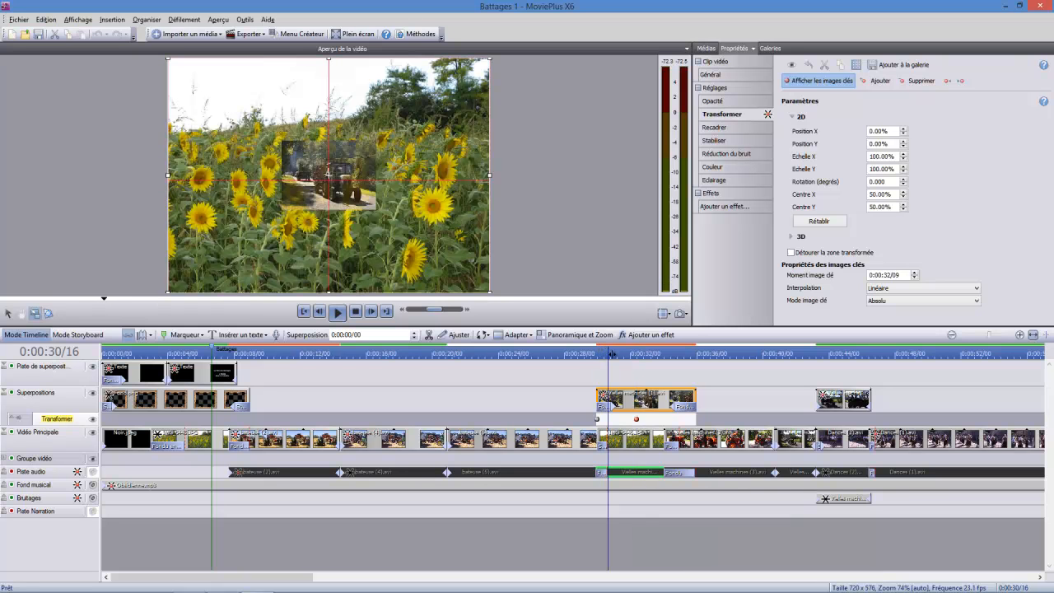
left_click(619, 355)
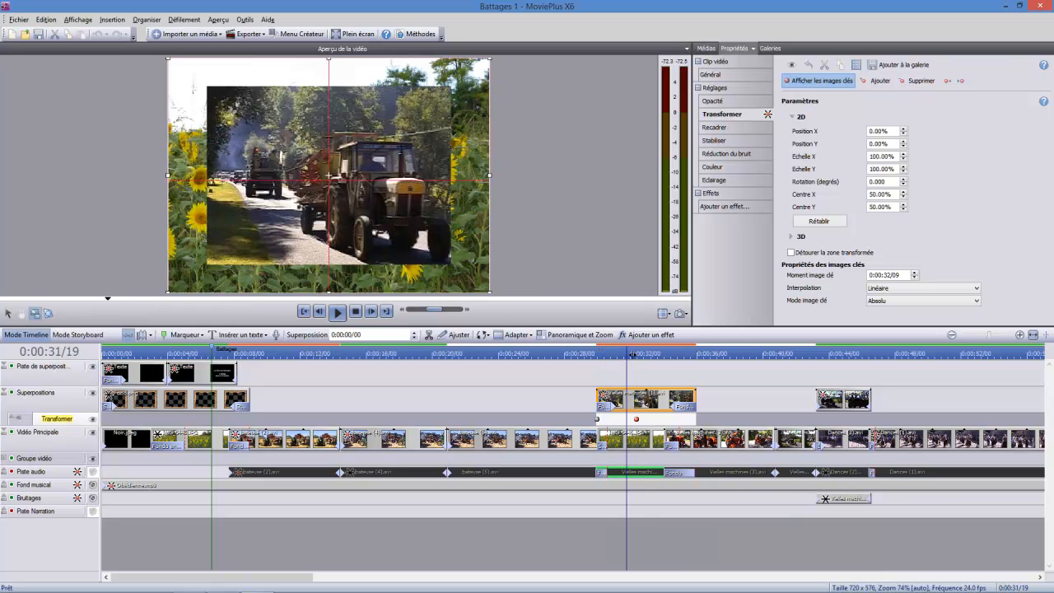
left_click(639, 354)
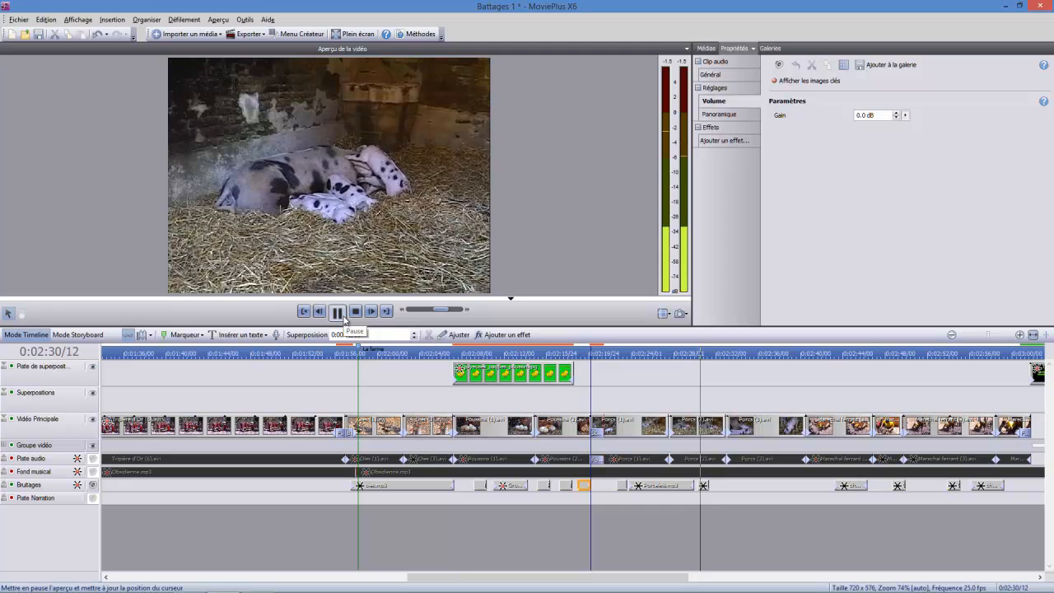
- Display the keyframes of the joyeuses_paques_poussin.jpg clip in the upper overlay track
left_click(494, 373)
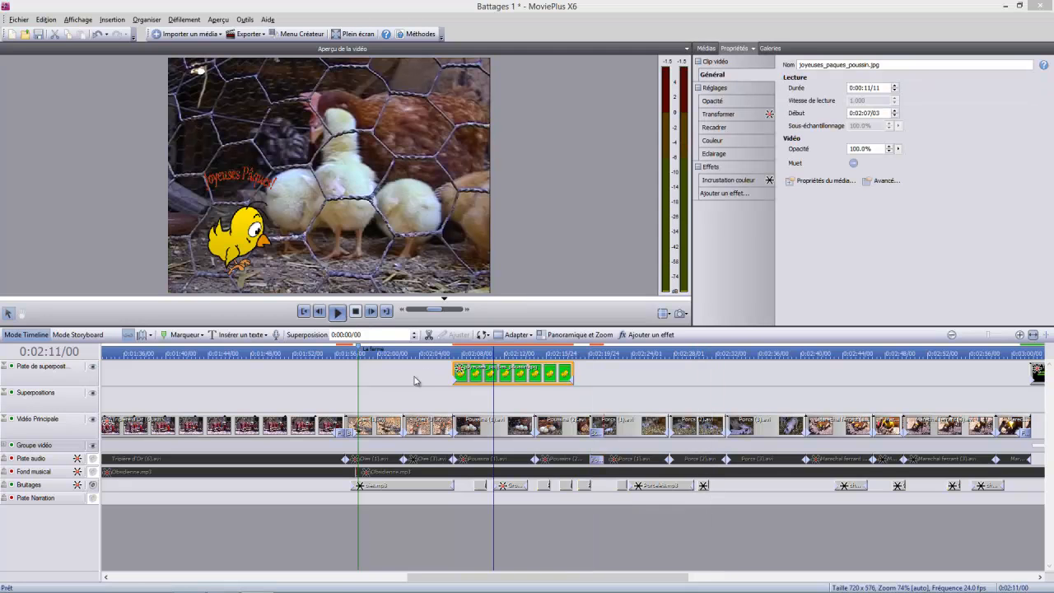
right_click(461, 373)
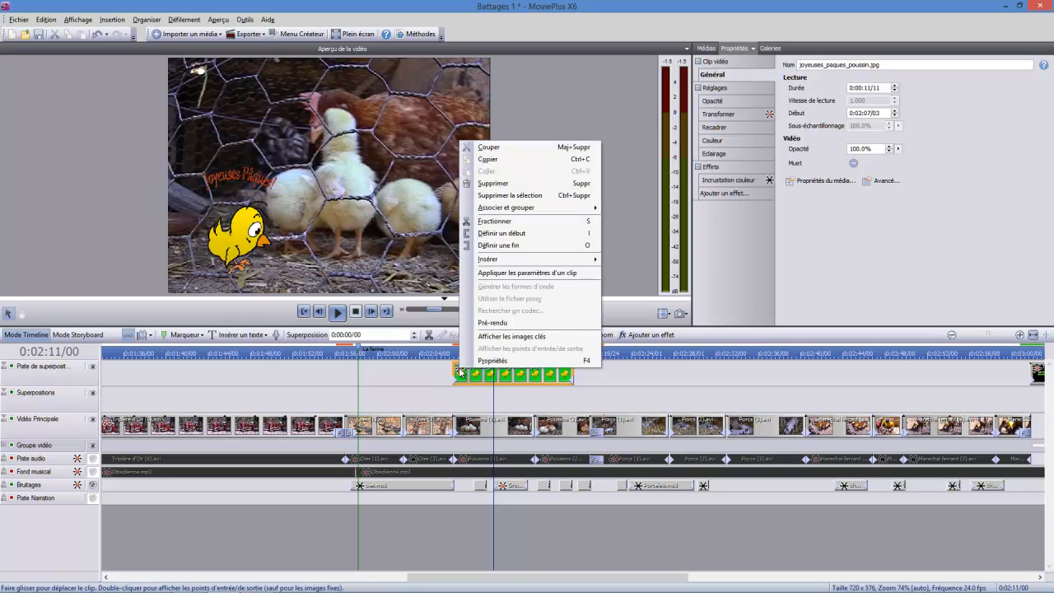
left_click(496, 343)
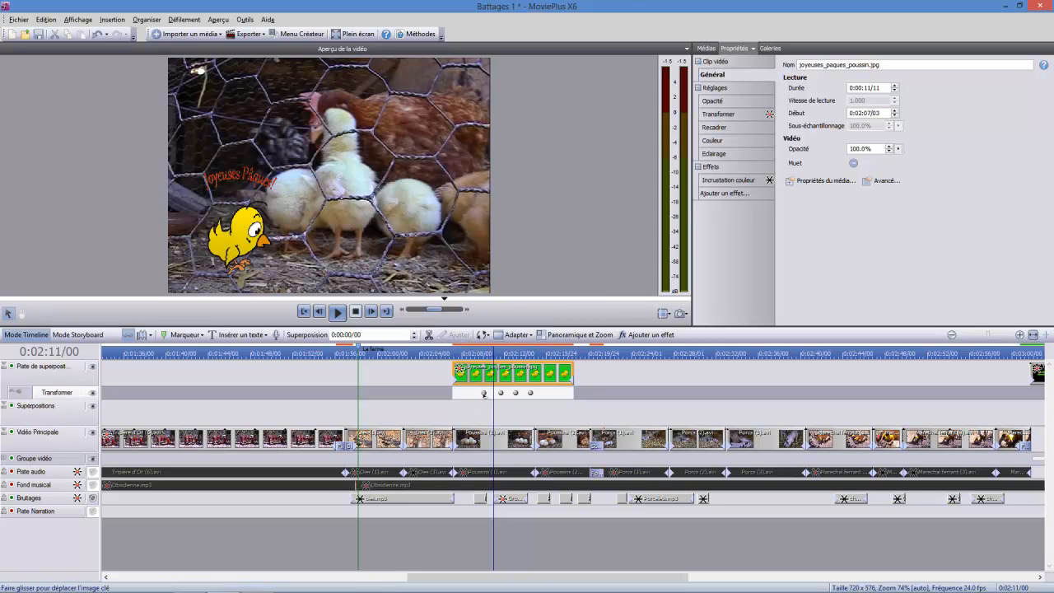
- Examine the chick image's Transformer position at each of its four keyframes in order
left_click(484, 393)
left_click(484, 392)
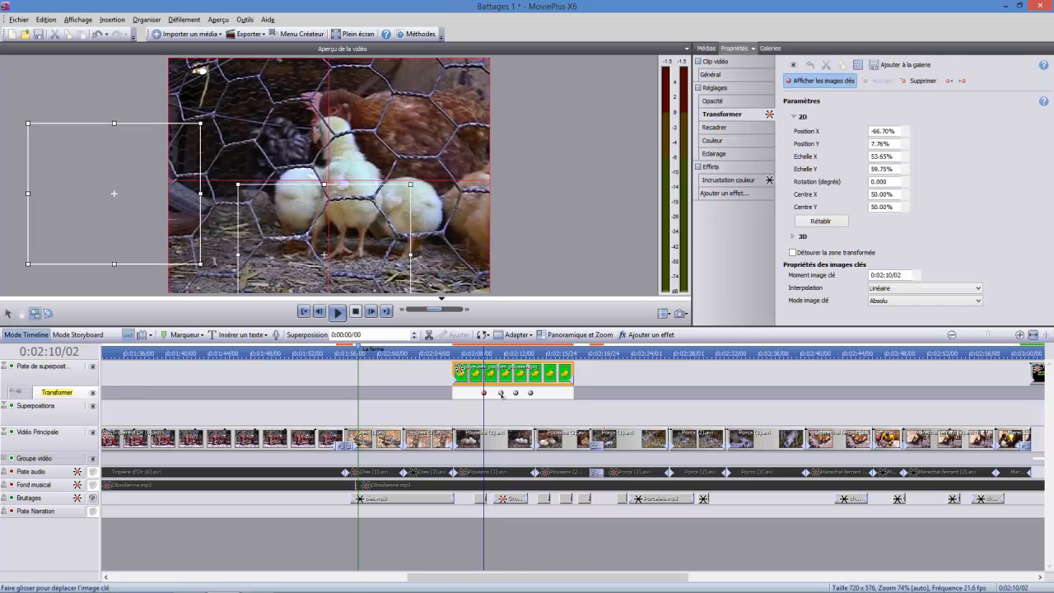
left_click(500, 393)
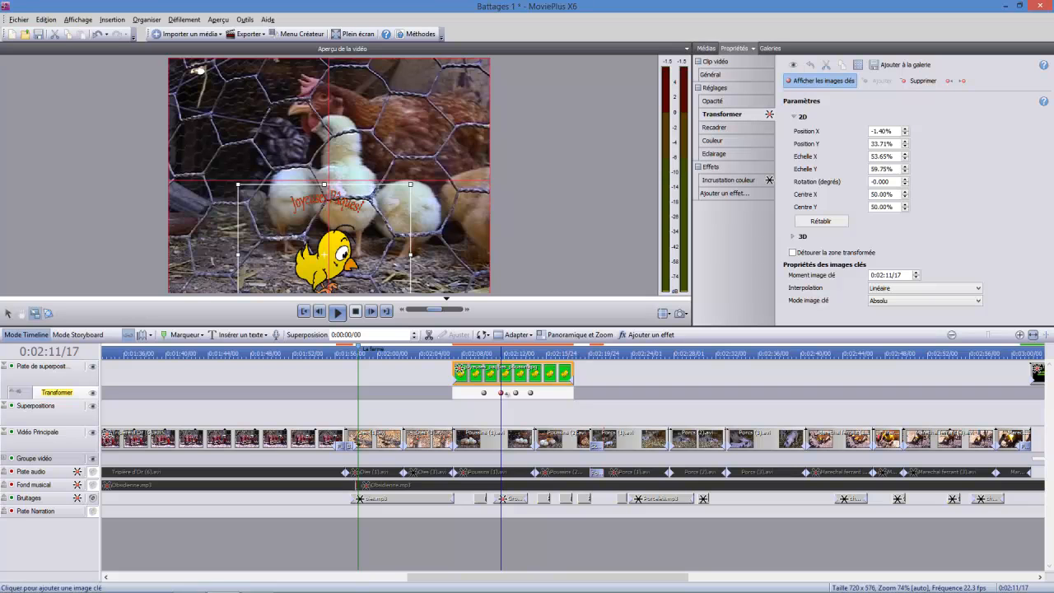
left_click(516, 393)
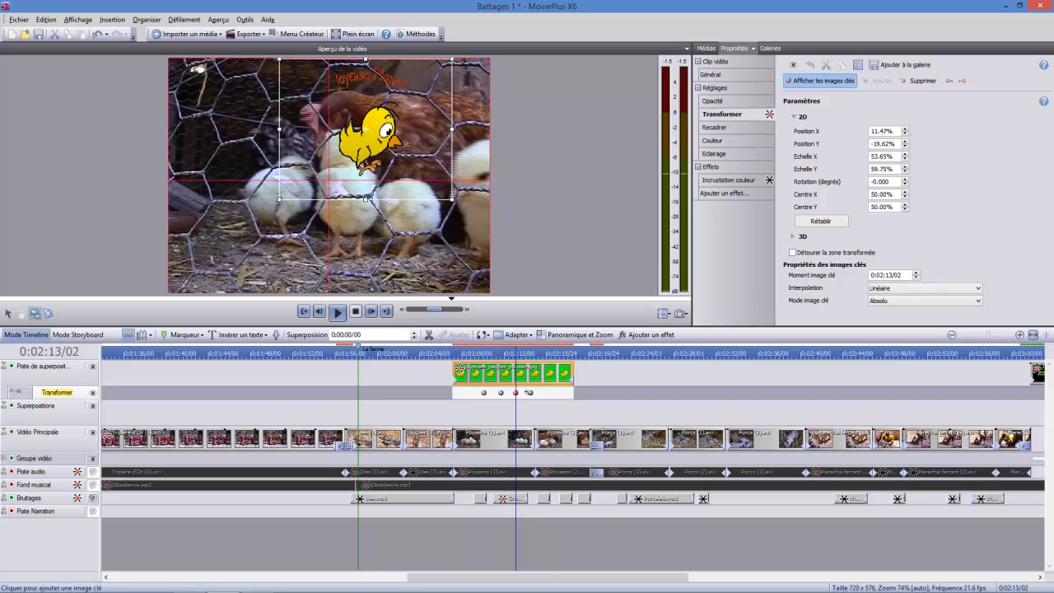
left_click(530, 393)
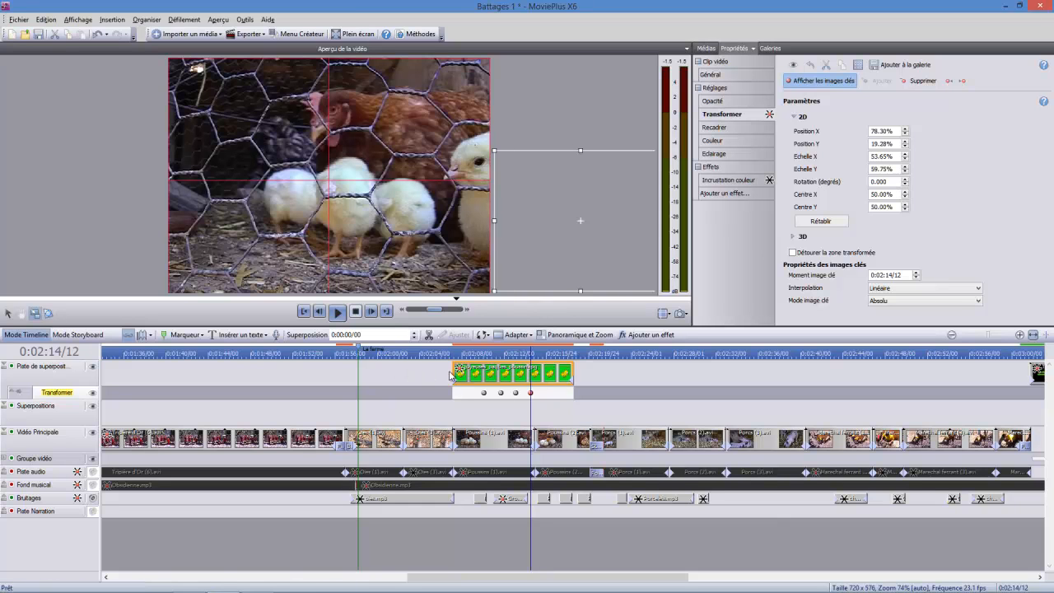
- Play the sequence from about 0:02:06, just before the chick overlay, and pause at the farrier scene around 0:02:51
left_click(442, 352)
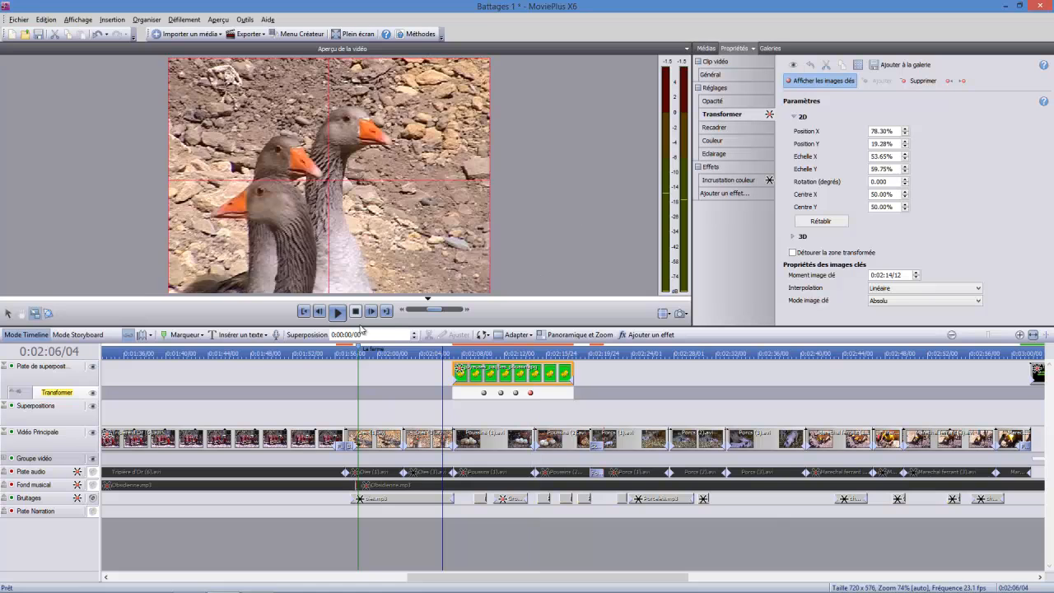
left_click(339, 312)
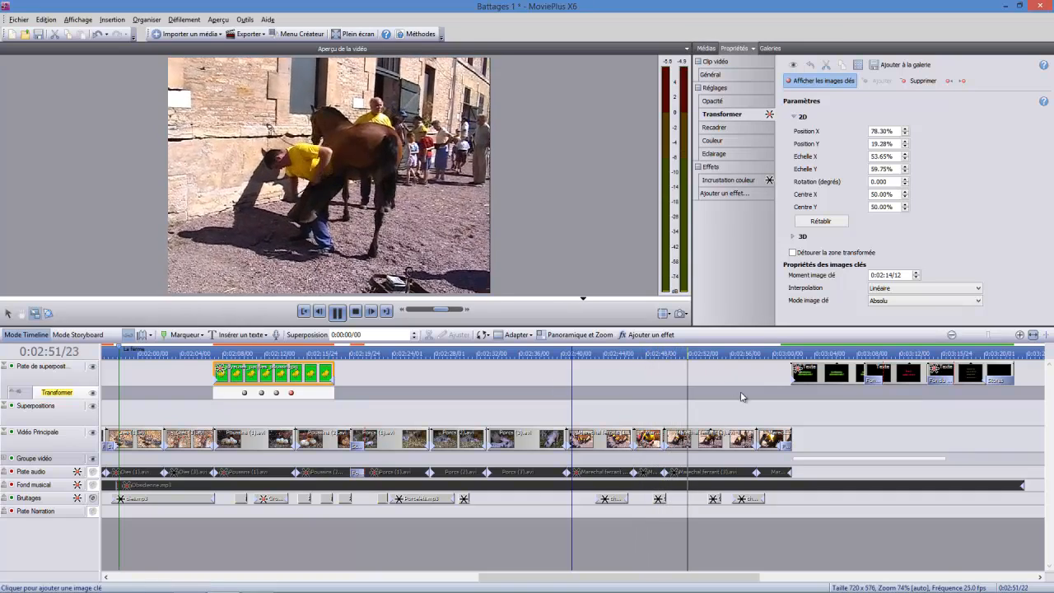
left_click(338, 312)
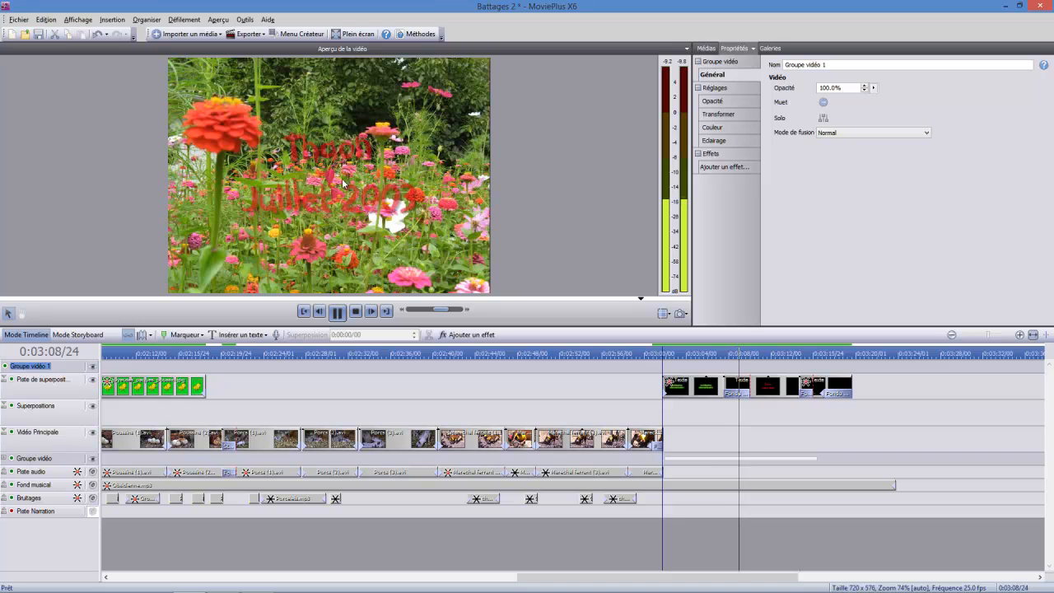
- Stop the playback and insert a new video track above Groupe vidéo 1
left_click(355, 313)
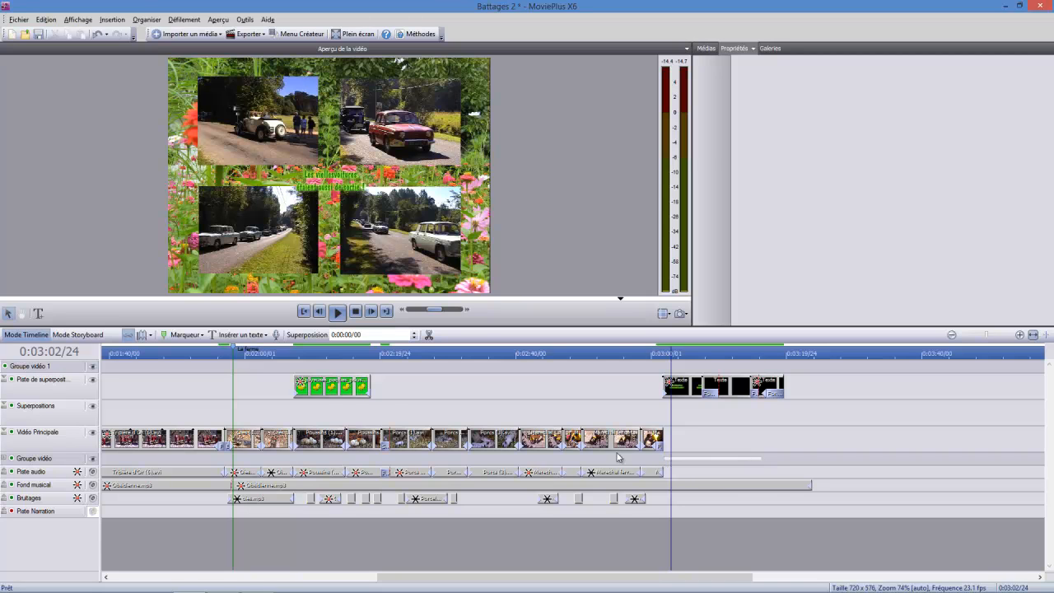
right_click(512, 405)
left_click(674, 420)
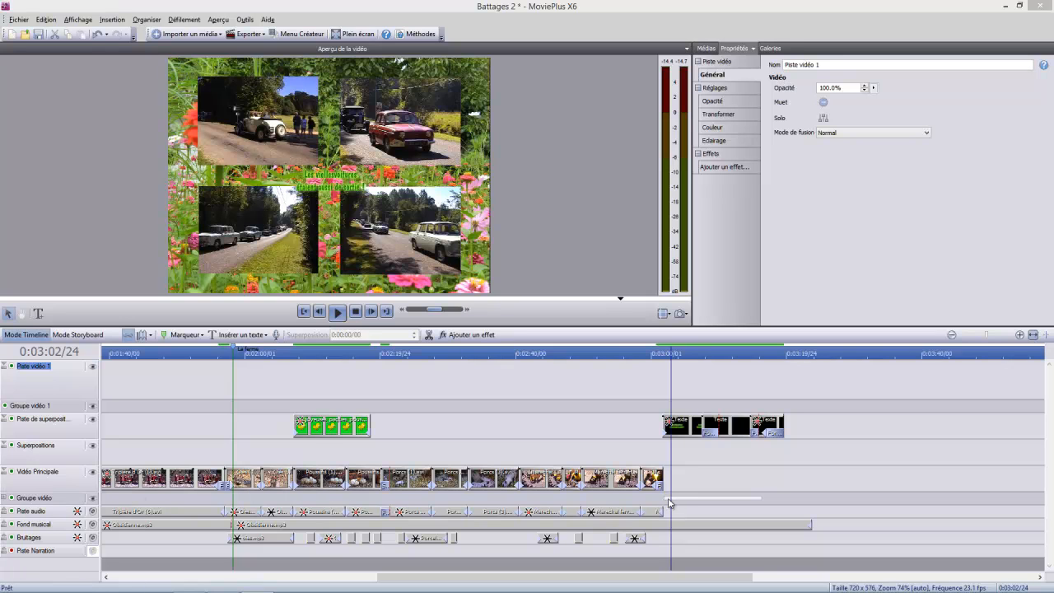
- Expand the Groupe vidéo group below the main video track and inspect its nested video and audio tracks
left_click(3, 500)
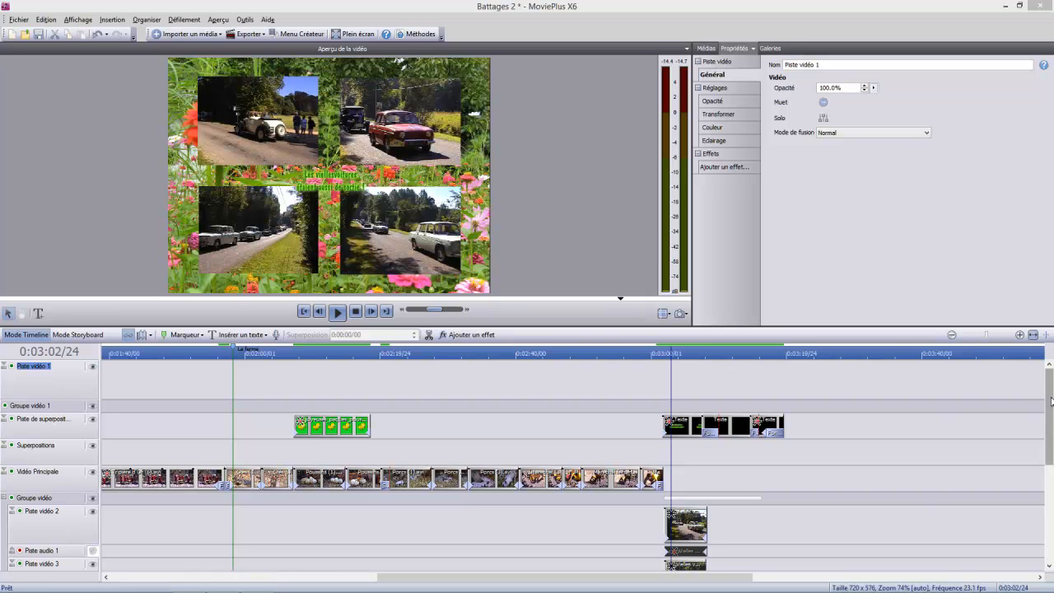
left_click_drag(1046, 426, 1039, 499)
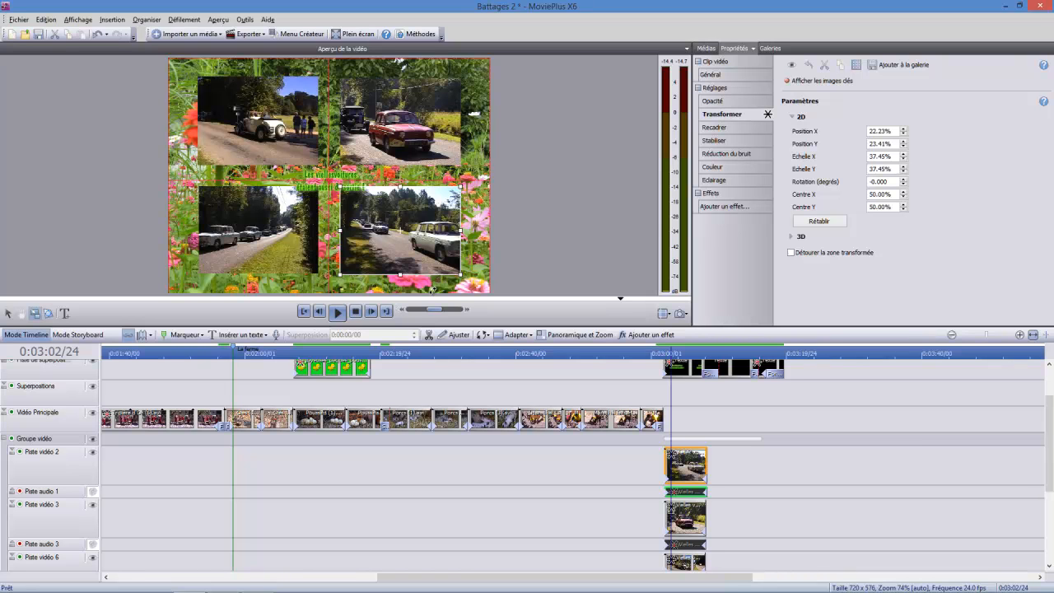
- Widen the white car clip on Piste vidéo 2 to 37.79% X scale and rotate it to about -11.5 degrees
mouse_move(461, 233)
left_mouse_down()
mouse_move(448, 233)
mouse_move(462, 234)
left_mouse_up()
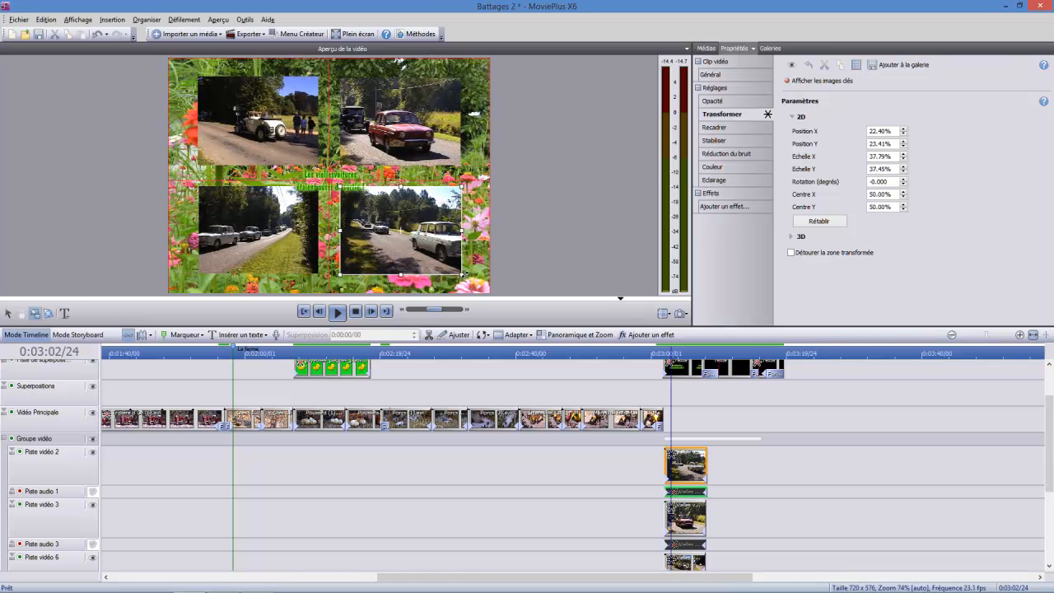
left_click_drag(465, 282, 456, 291)
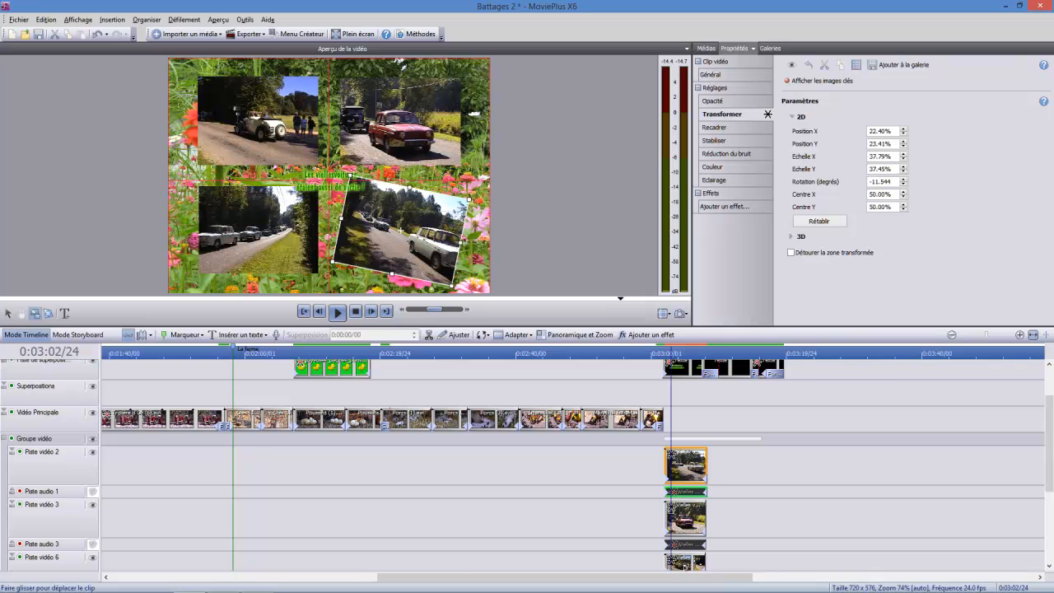
- Rotate the vintage car clip on Piste vidéo 6 to about 12.6 degrees
left_click(209, 82)
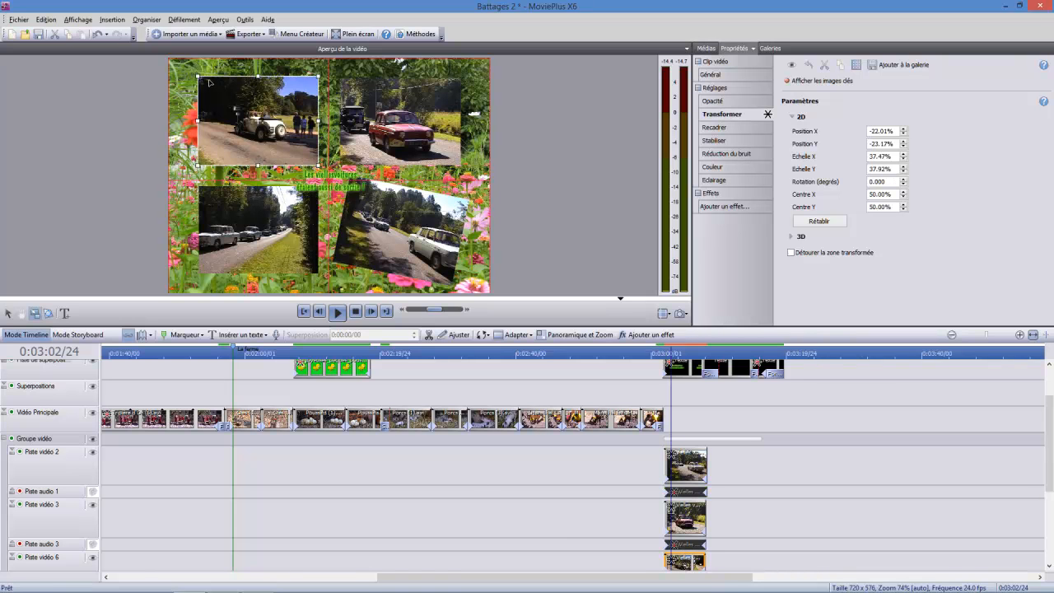
mouse_move(195, 76)
left_mouse_down()
mouse_move(208, 66)
mouse_move(188, 89)
left_mouse_up()
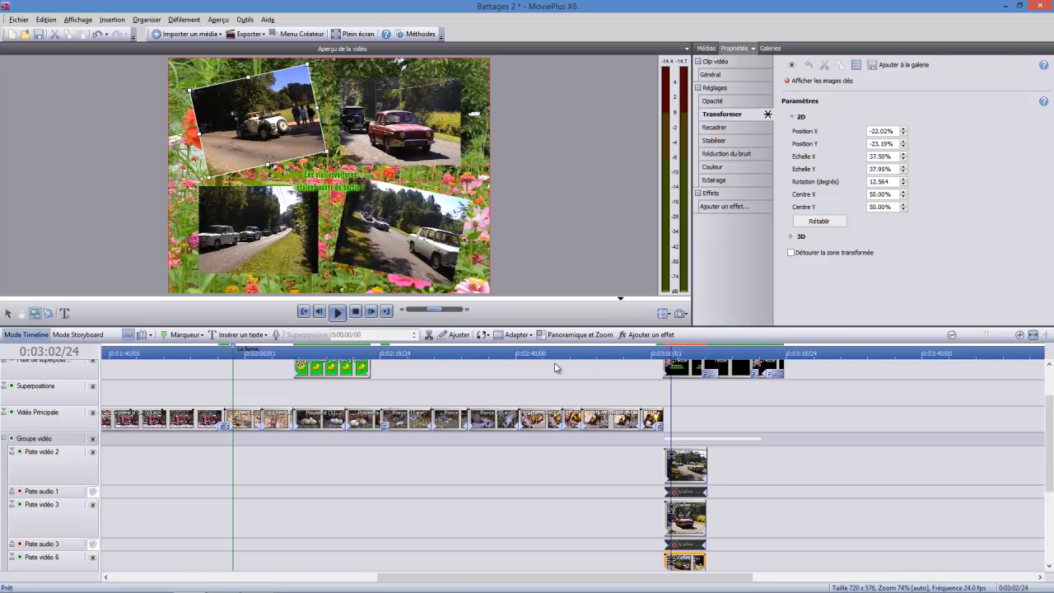
- Play the tilted four-video composition from about 0:03:02, collapsing the Groupe vidéo group before resuming playback
left_click(338, 313)
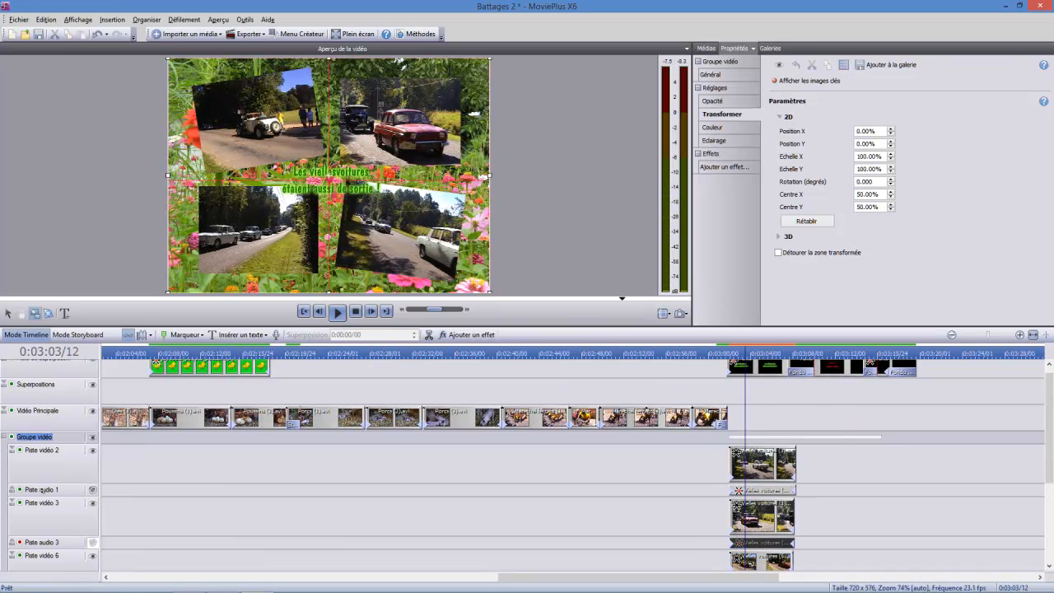
left_click(6, 437)
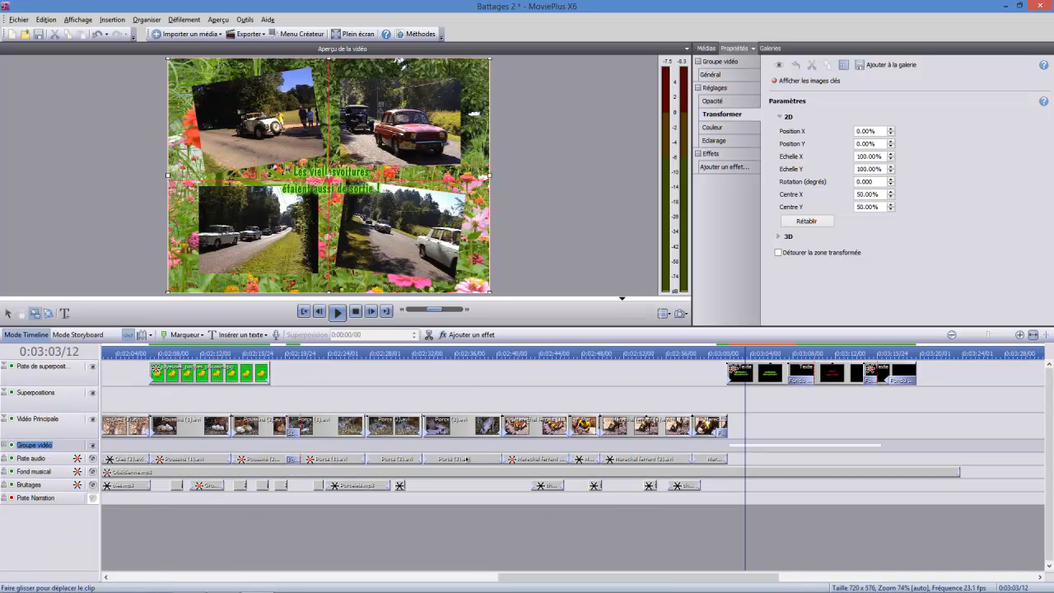
left_click(336, 312)
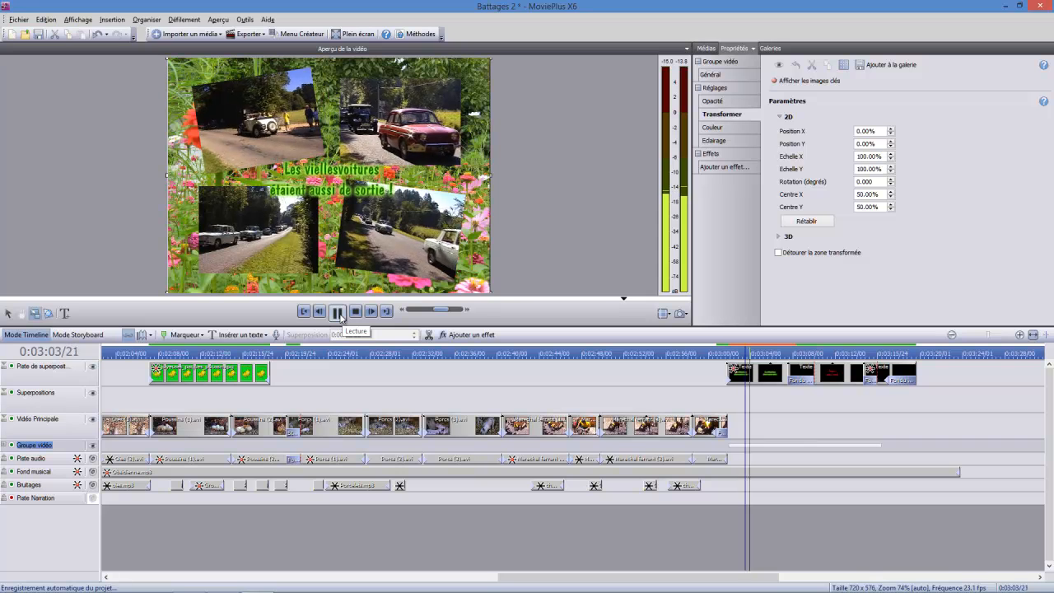